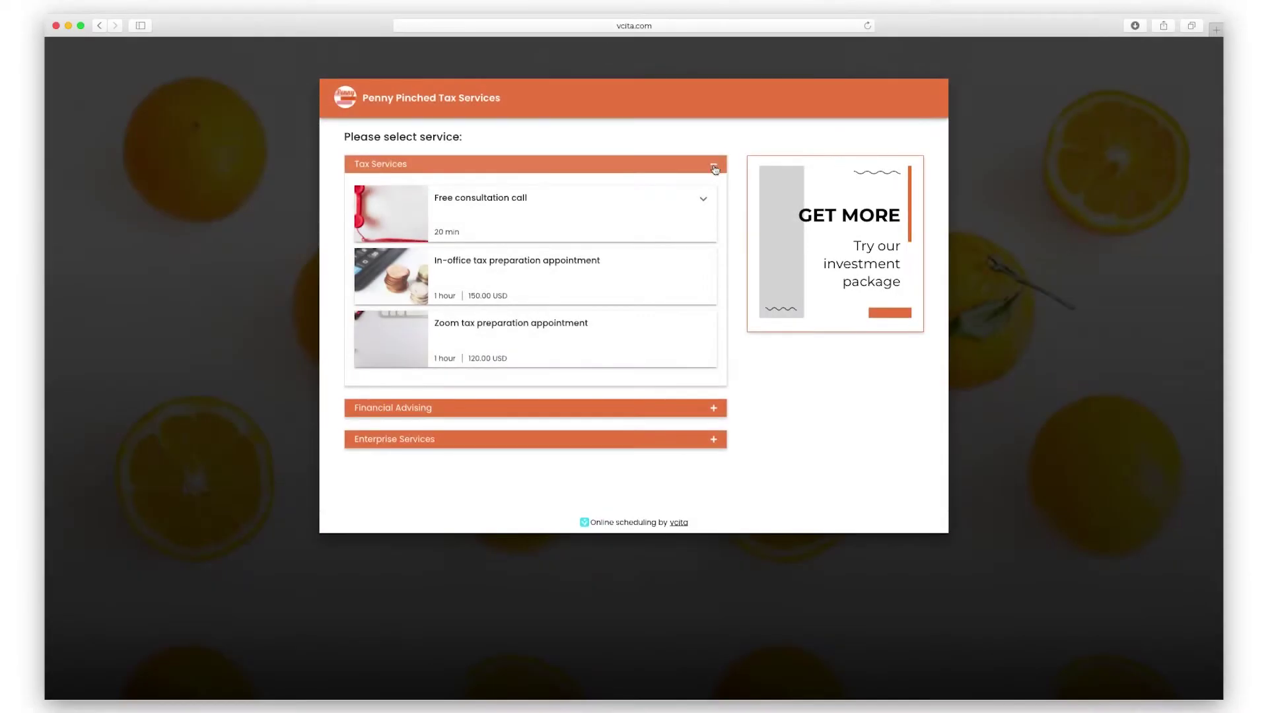
# Expand Financial Advising and the Budgeting Consult description, then start booking Budgeting Consult.
pyautogui.click(714, 409)
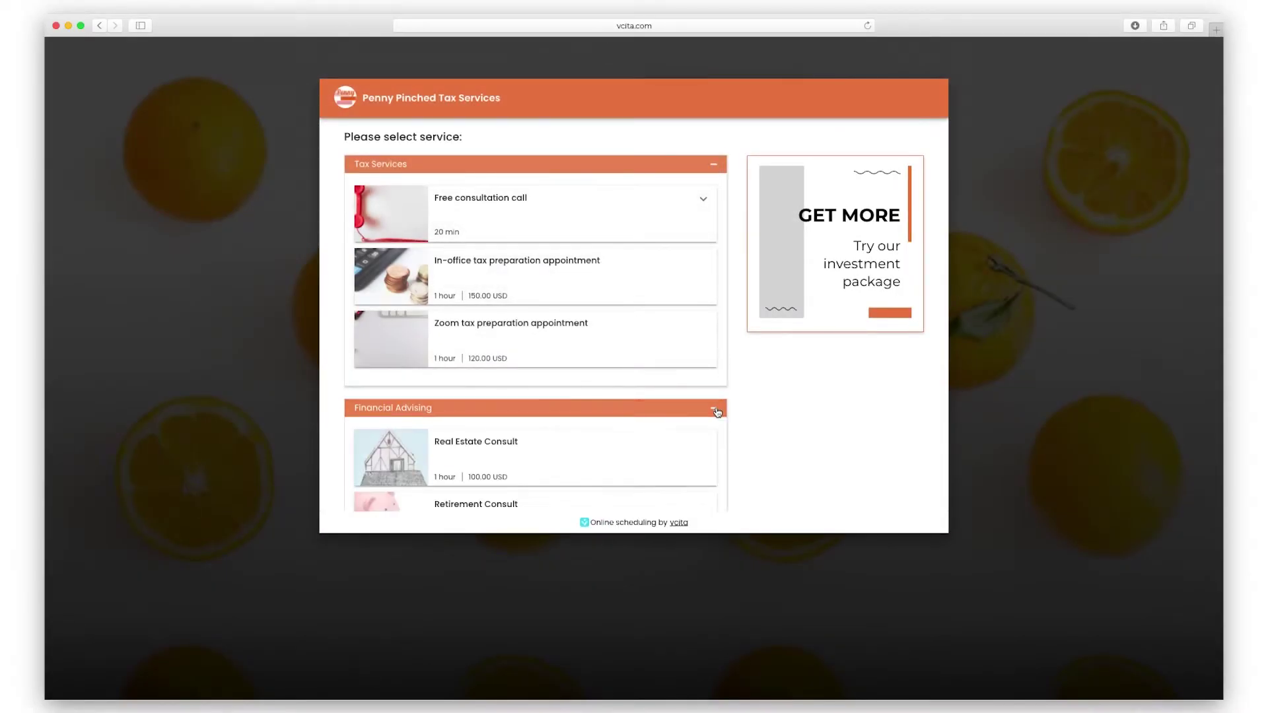
pyautogui.scroll(-3, 716, 412)
pyautogui.scroll(-3, 717, 410)
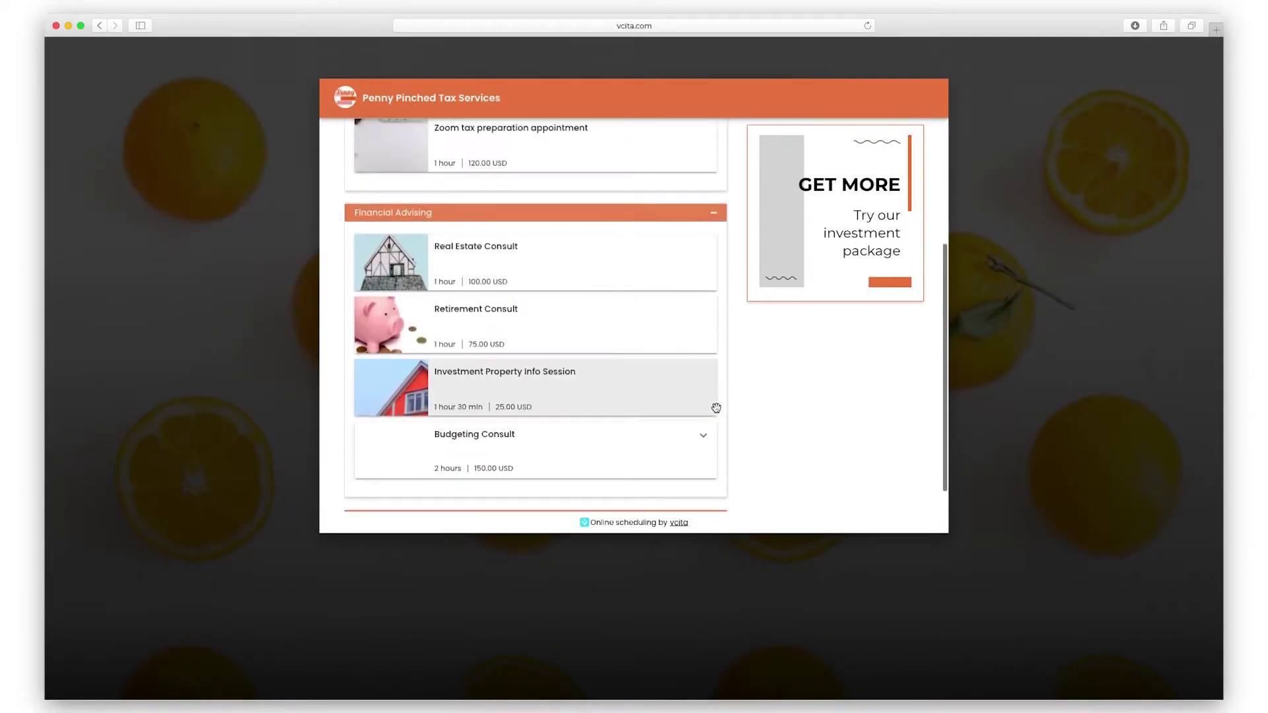
pyautogui.click(704, 437)
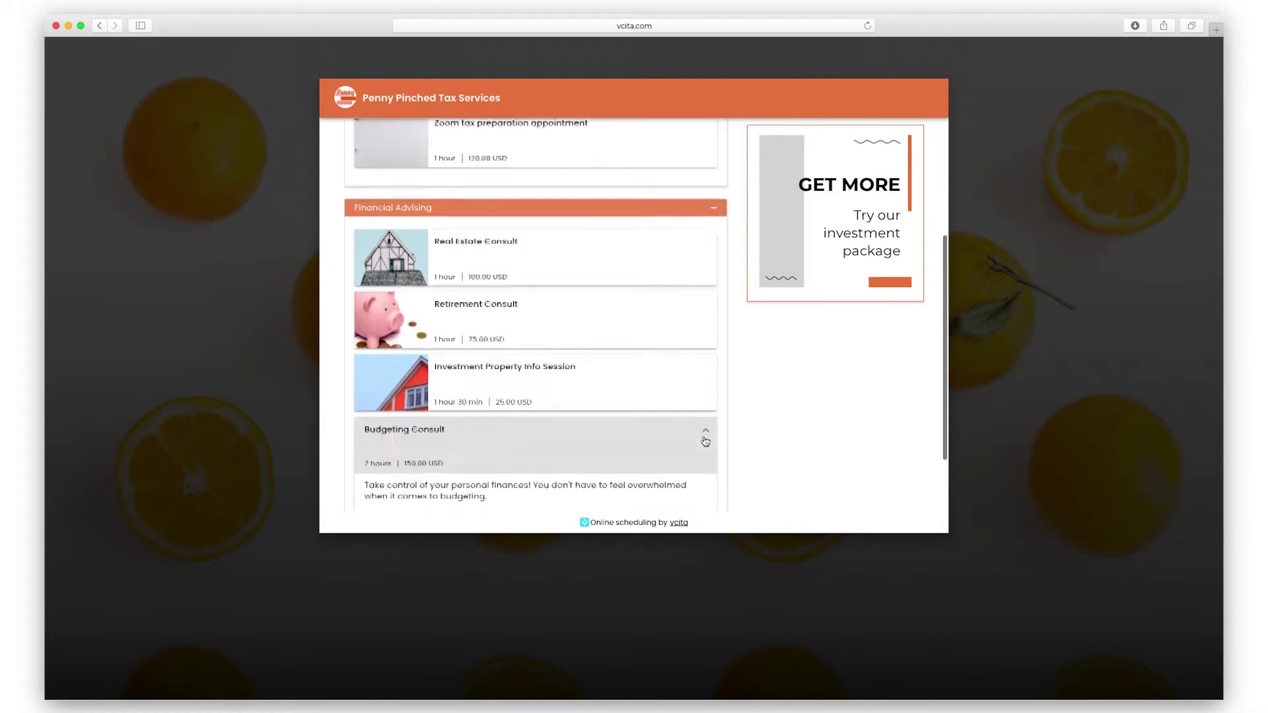
pyautogui.scroll(-3, 706, 442)
pyautogui.click(684, 434)
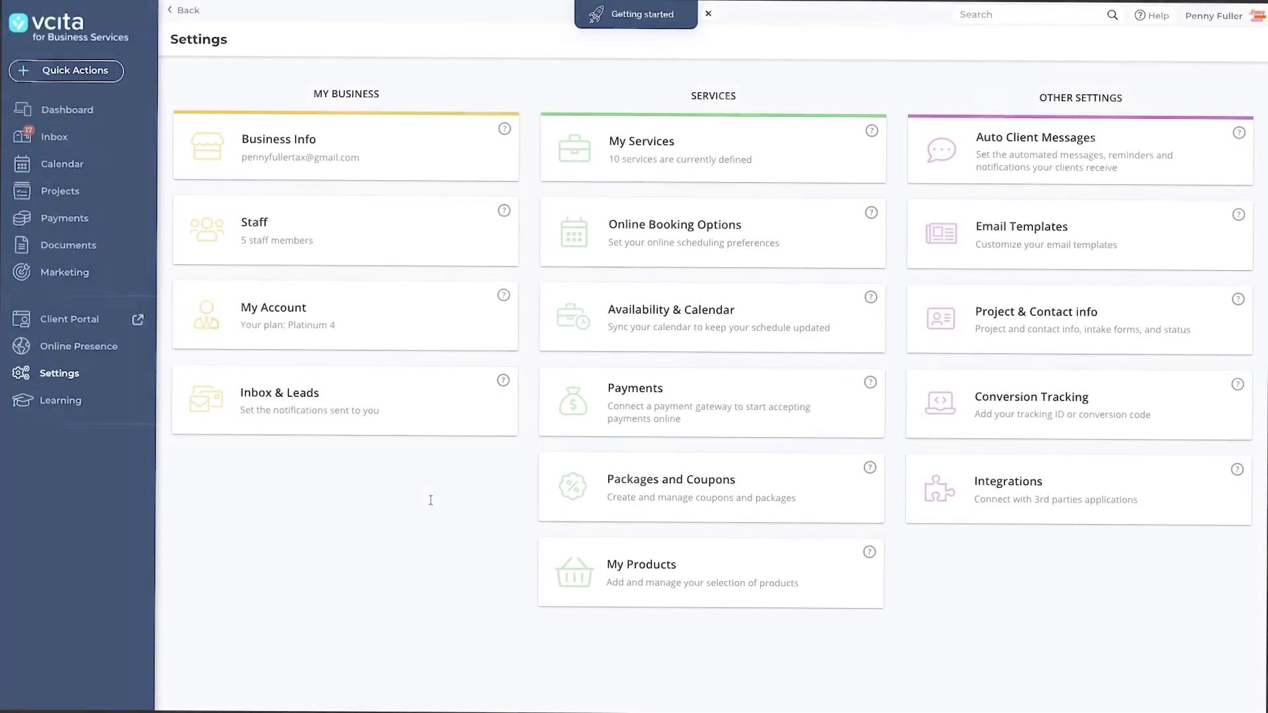
# Open My Services in Settings and list the new service type options.
pyautogui.click(613, 169)
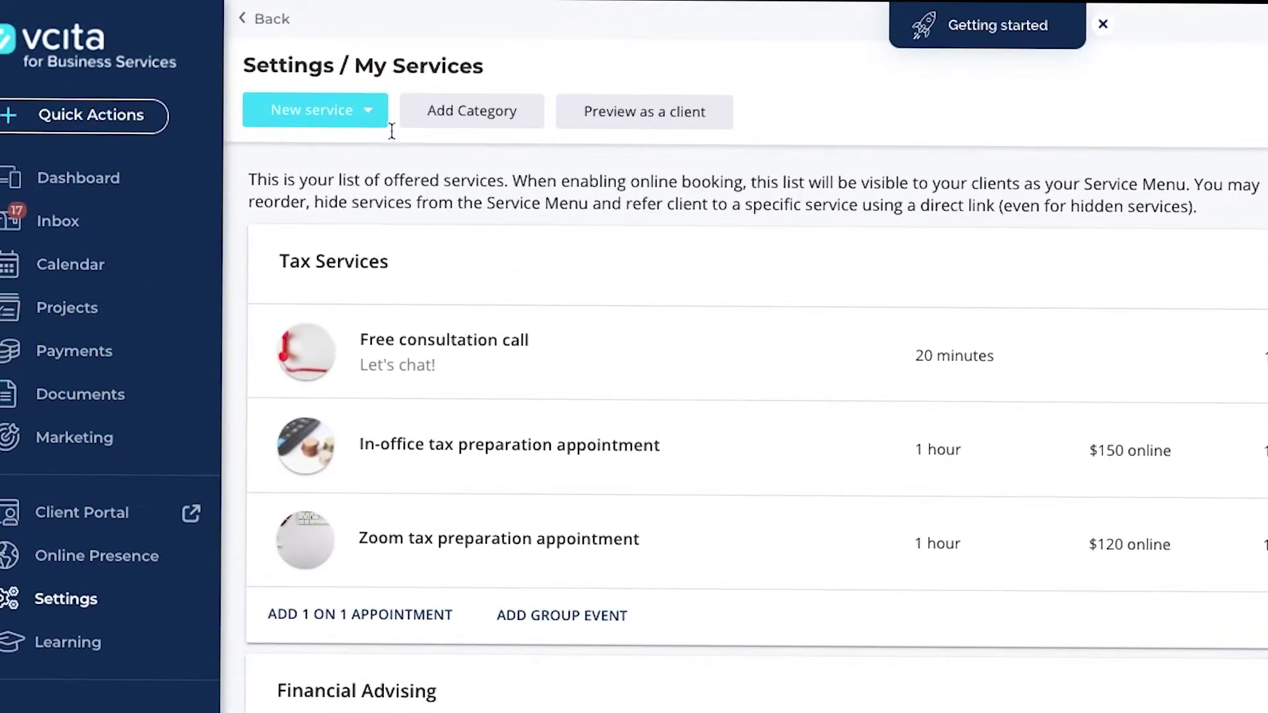
pyautogui.click(367, 116)
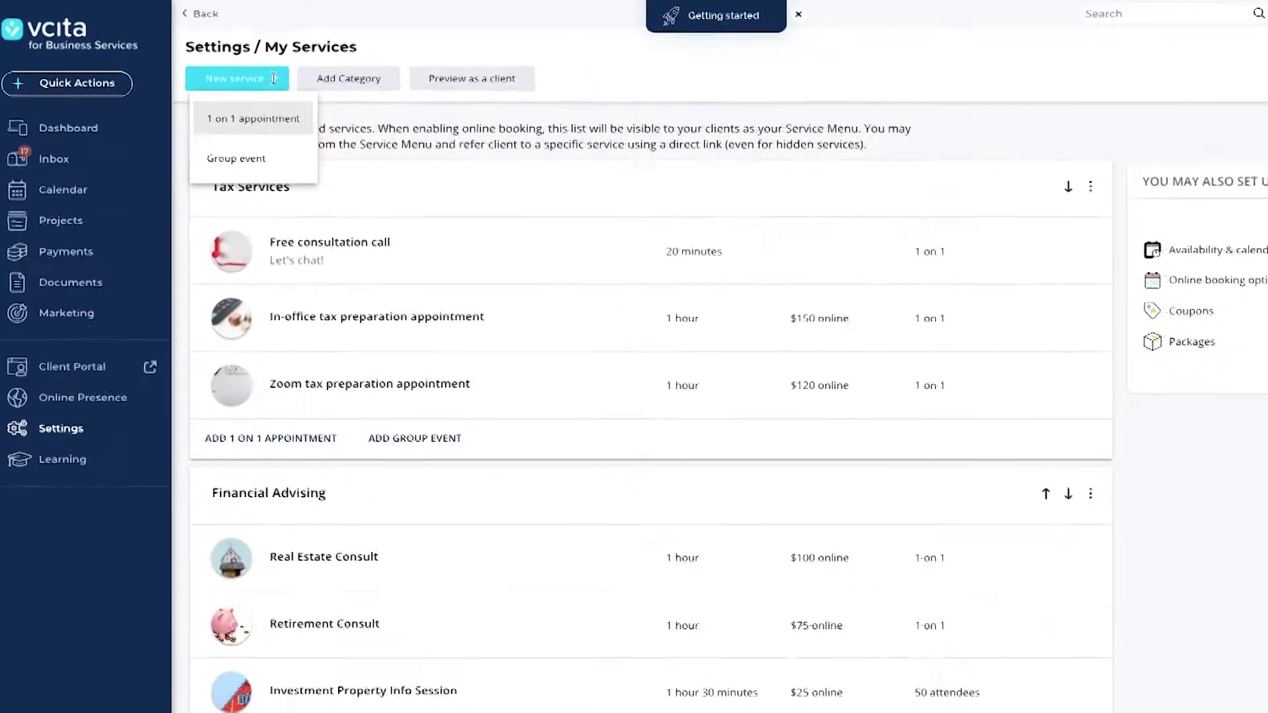
# Start a new 1-on-1 appointment named 'Budgeting Consult'.
pyautogui.click(246, 108)
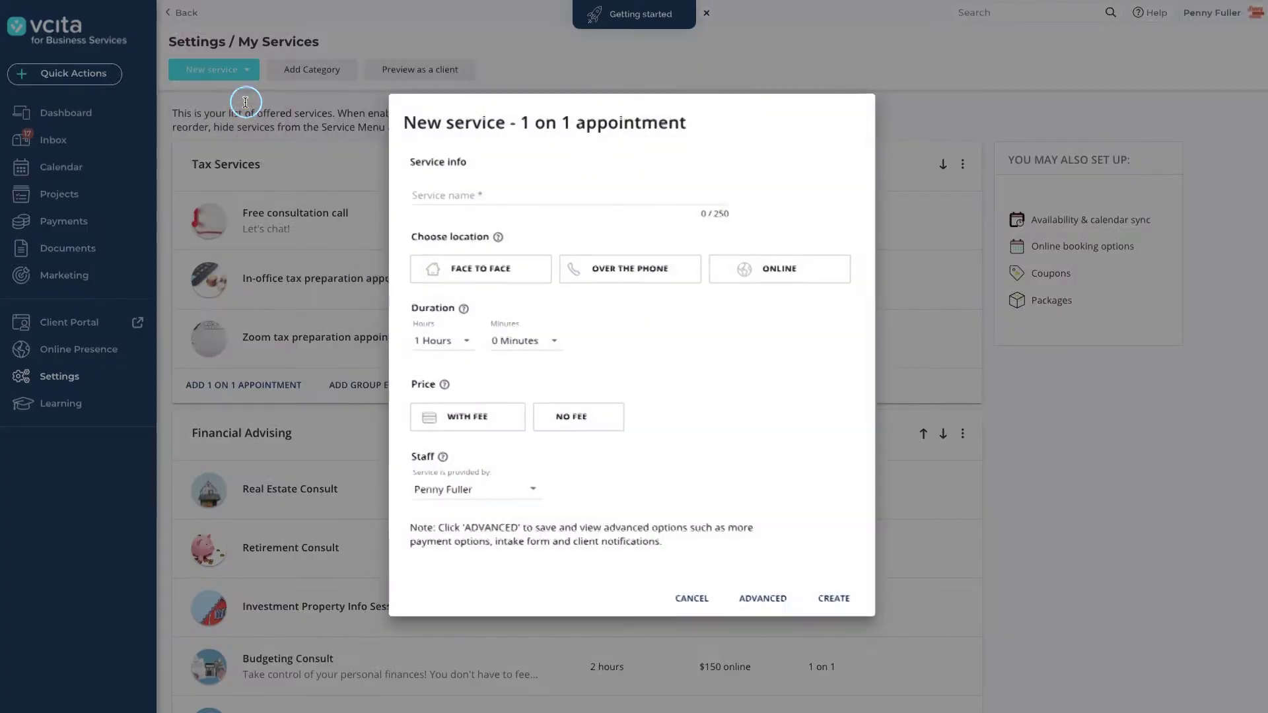
pyautogui.click(434, 193)
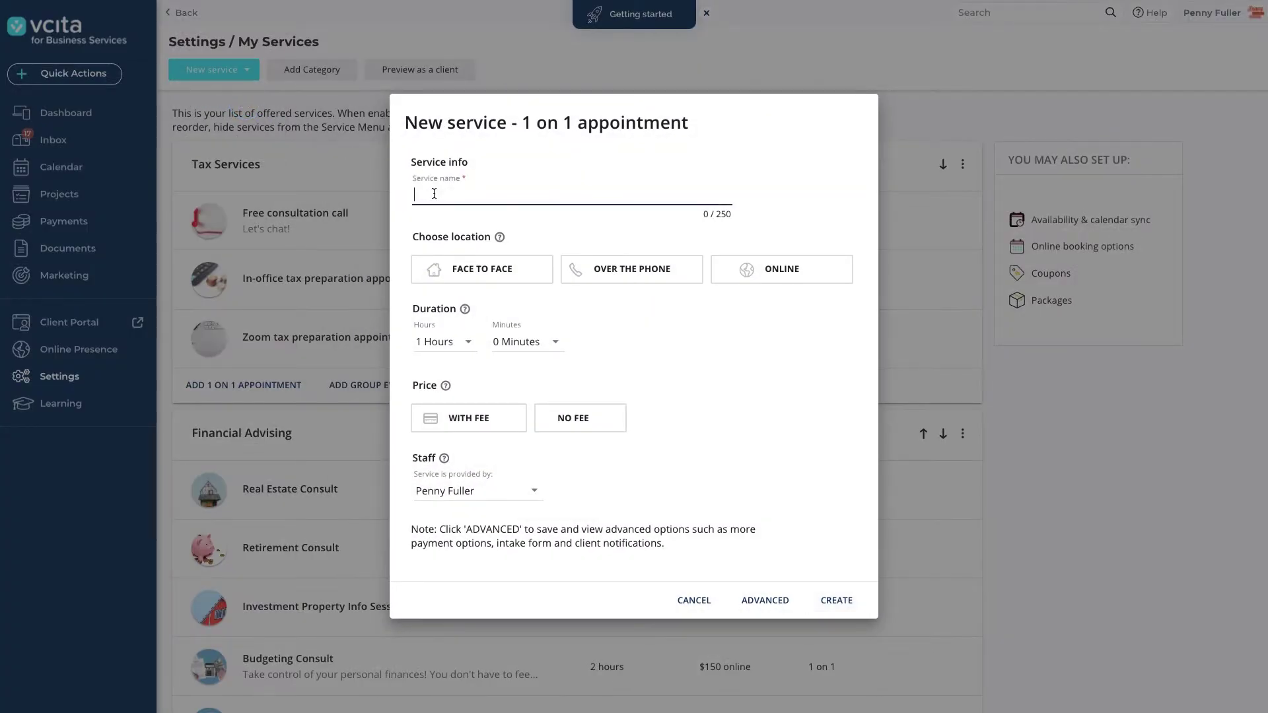
pyautogui.write('Budgeting ')
pyautogui.write('Consult')
# Set its location to Face to Face after trying Over the Phone and Online.
pyautogui.click(456, 269)
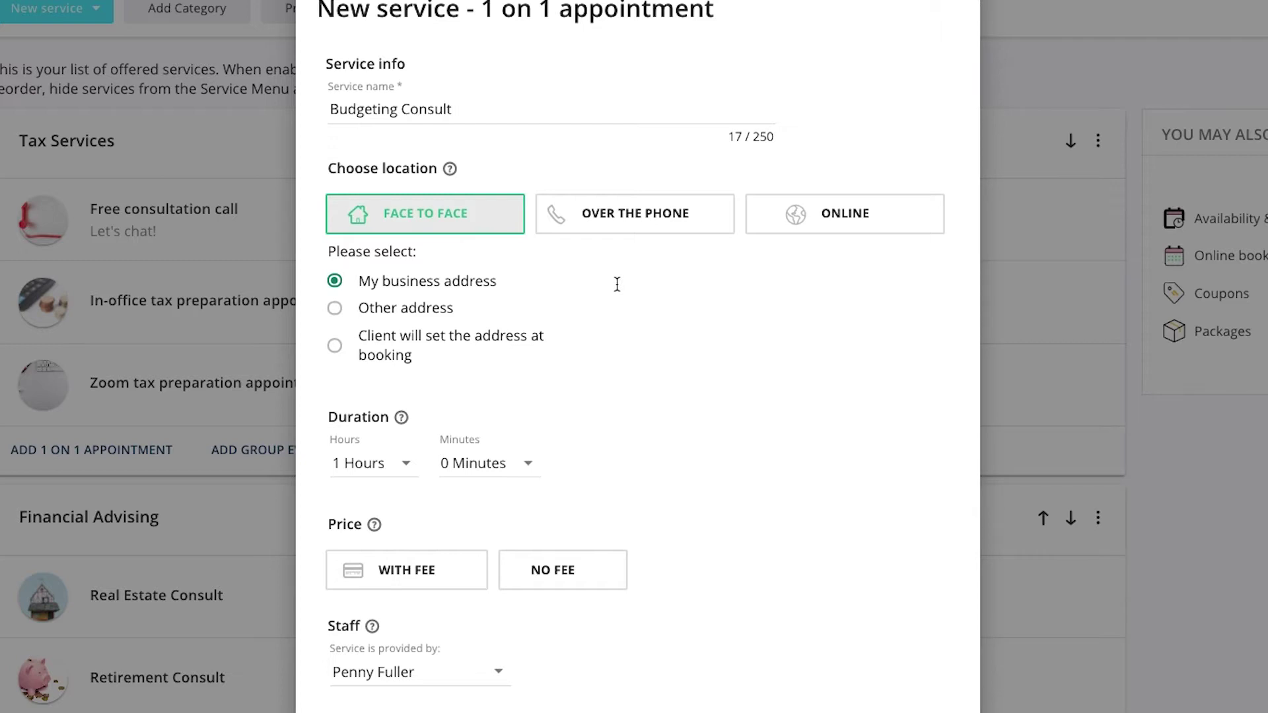
pyautogui.click(622, 229)
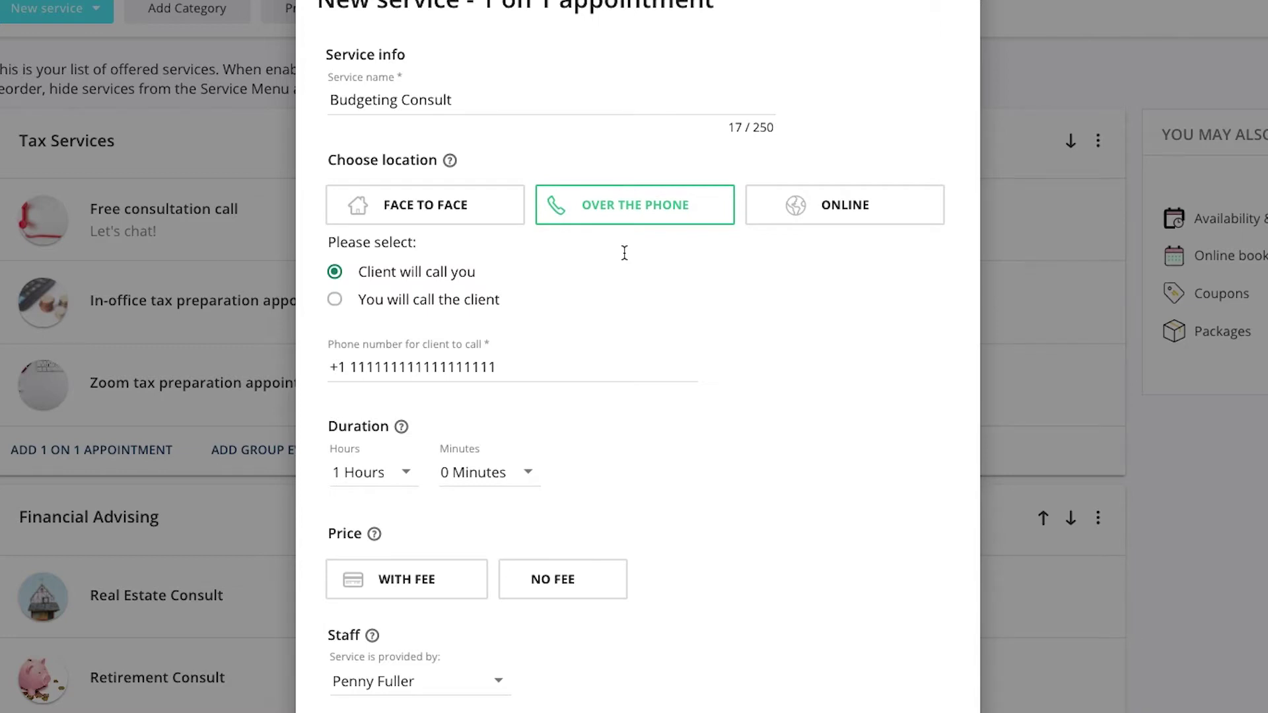
pyautogui.click(799, 213)
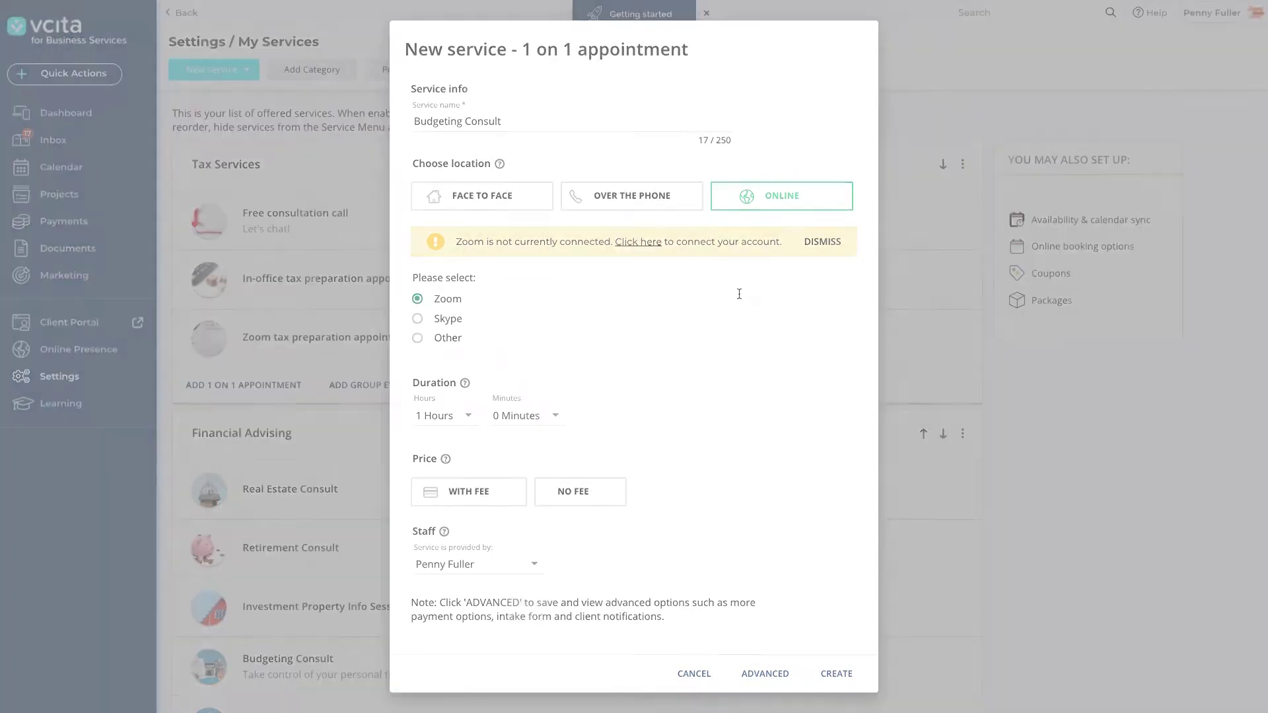
pyautogui.click(525, 198)
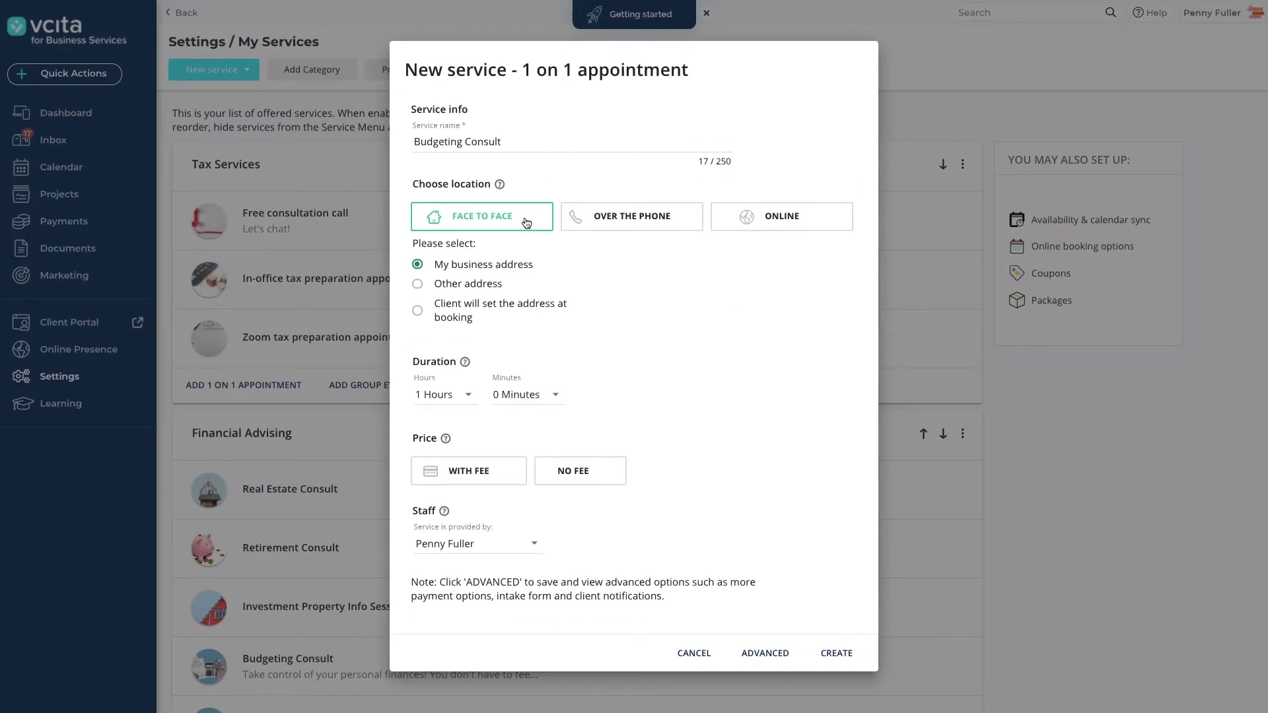
# Set Budgeting Consult's duration to 2 hours and its price to 150 USD.
pyautogui.click(469, 397)
pyautogui.click(467, 429)
pyautogui.click(485, 470)
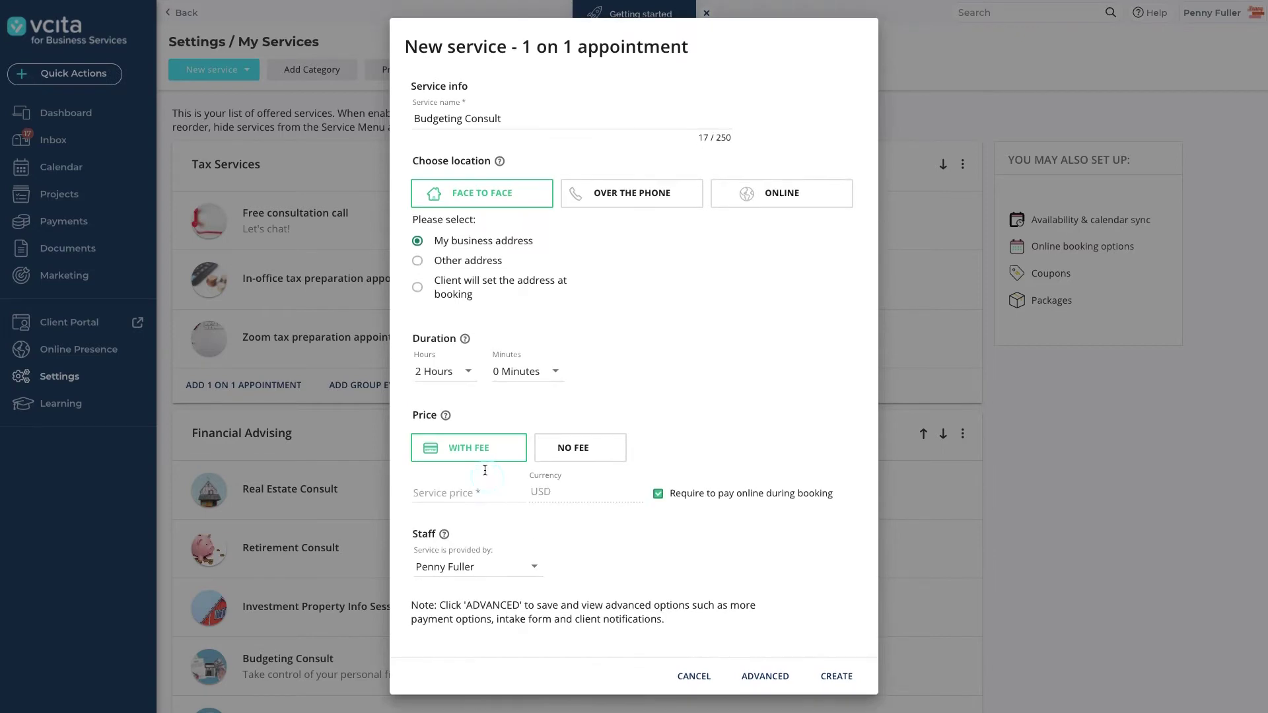
pyautogui.click(478, 493)
pyautogui.write('15')
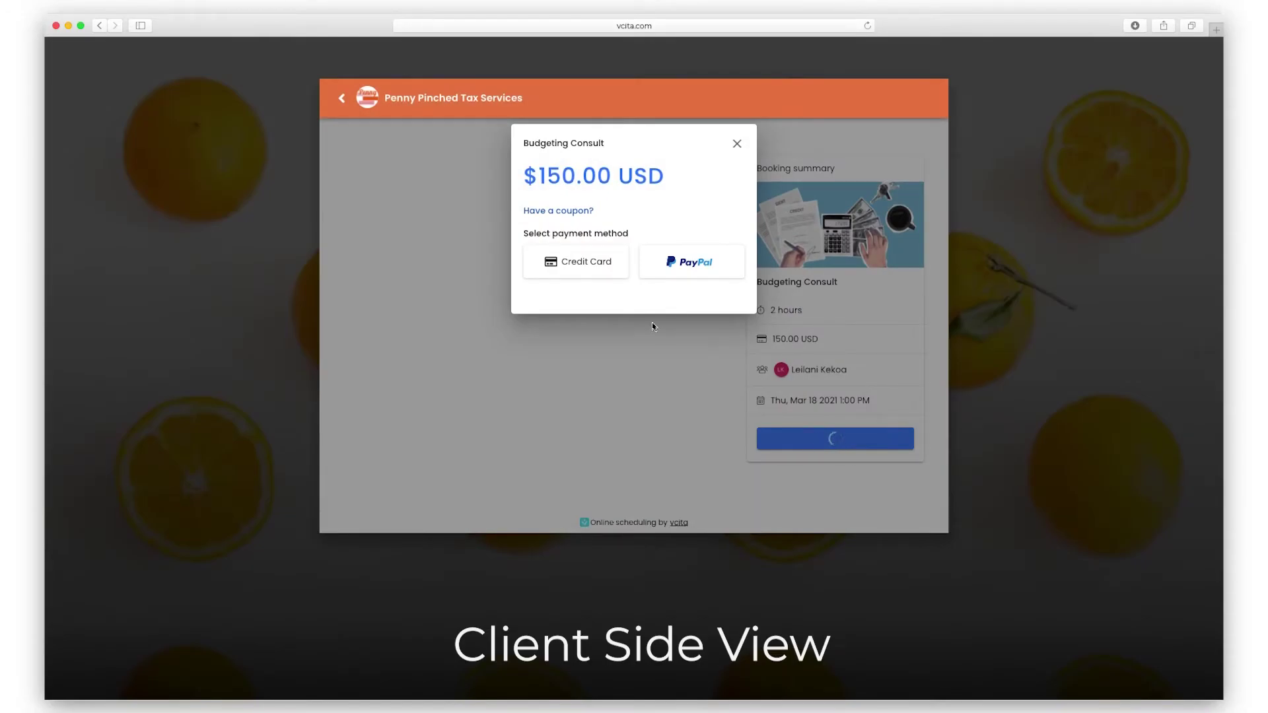
pyautogui.click(584, 267)
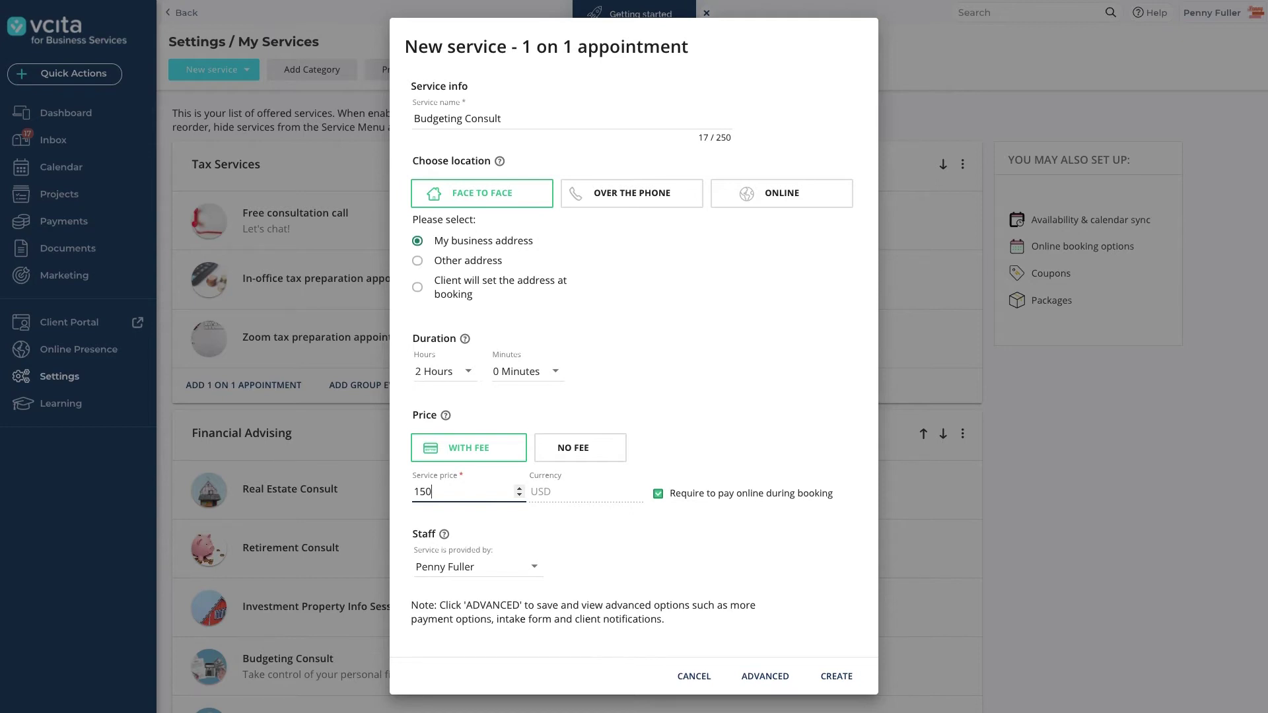
# Add two more staff members as Budgeting Consult providers and save the service.
pyautogui.click(495, 570)
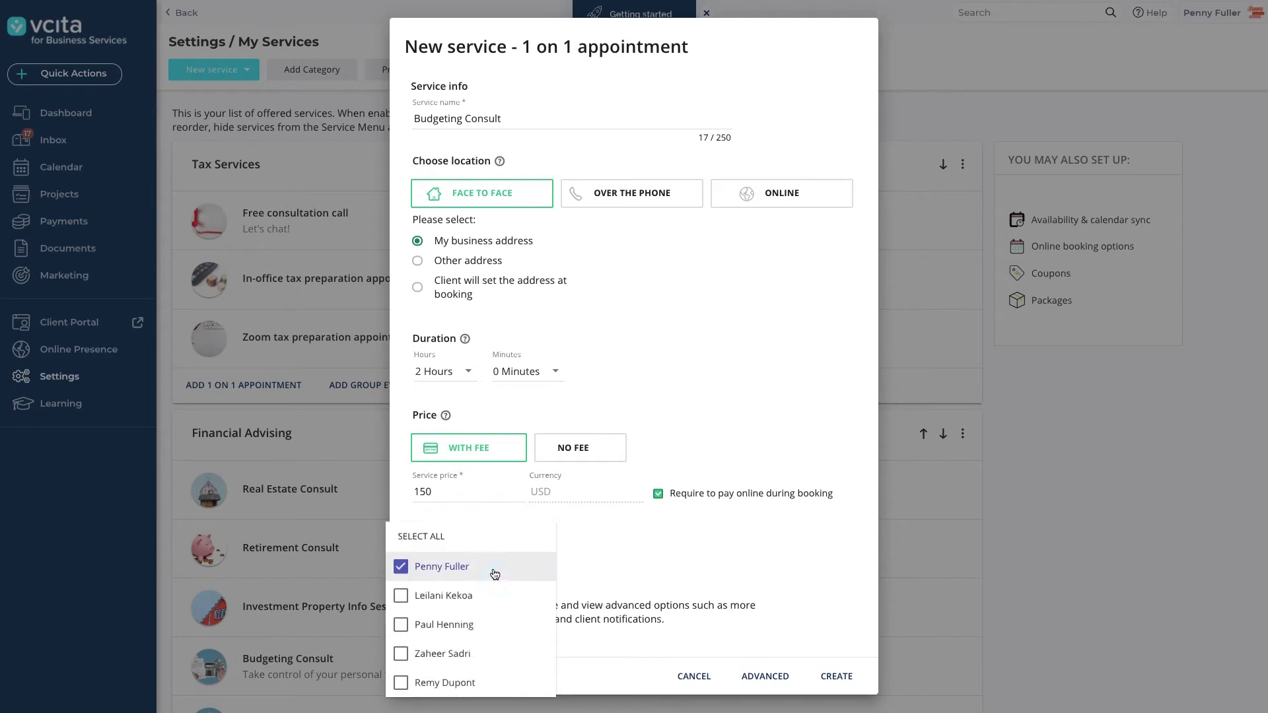
pyautogui.click(442, 624)
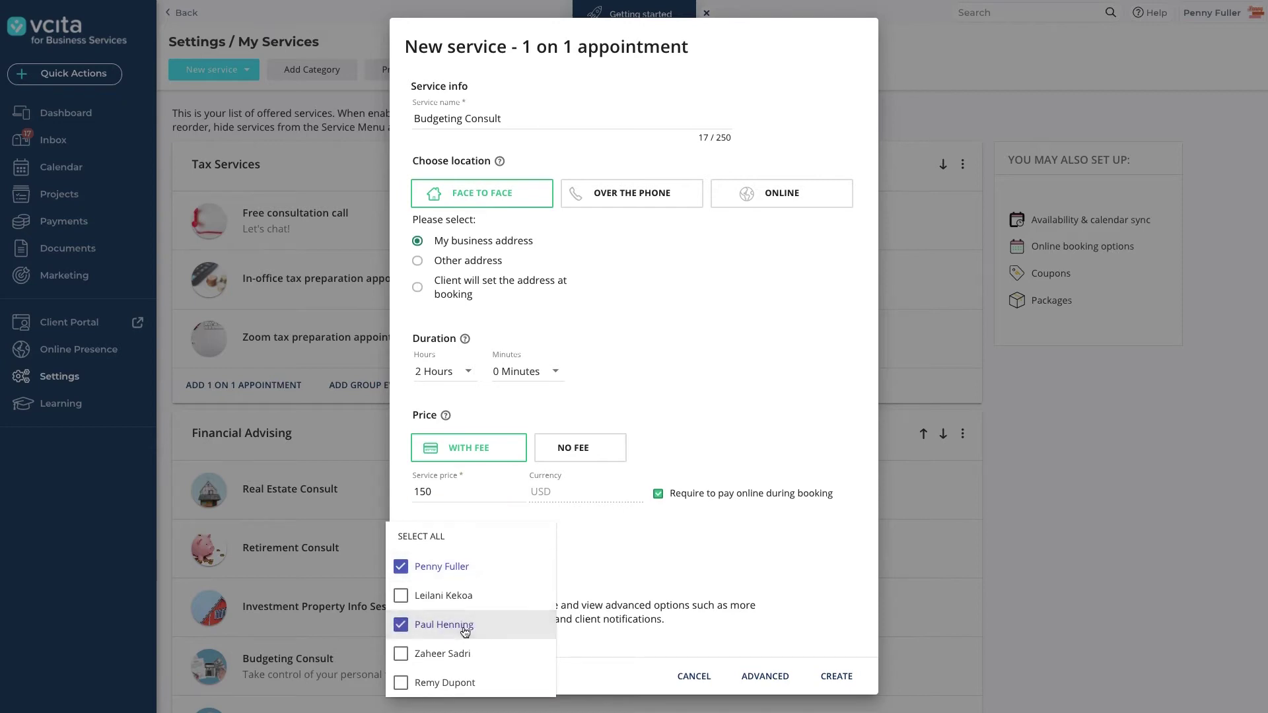
pyautogui.click(452, 655)
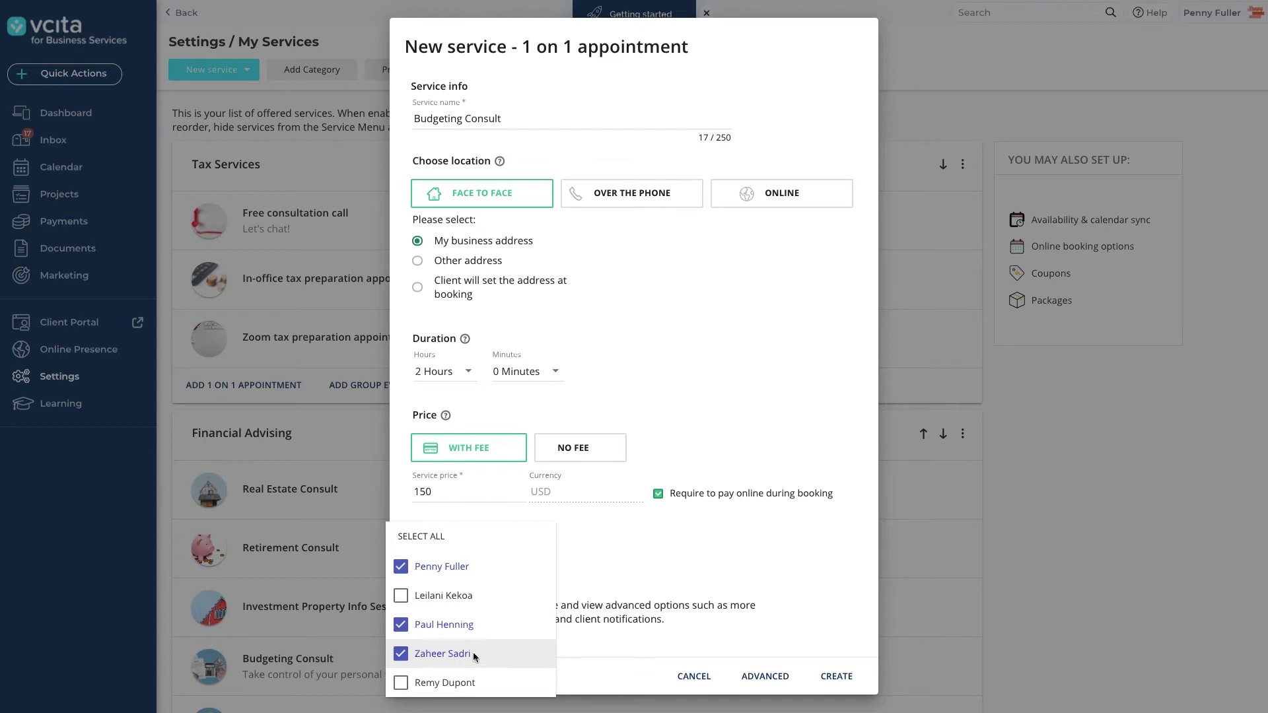
pyautogui.click(722, 643)
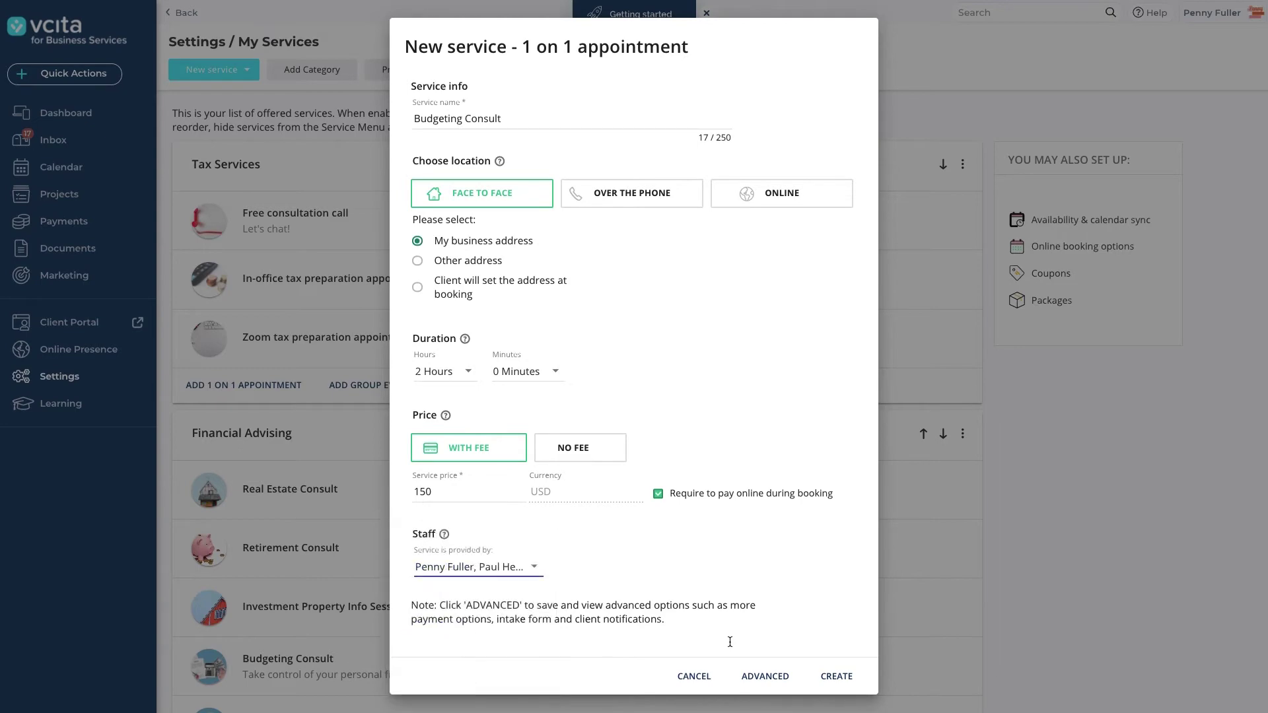
pyautogui.click(768, 676)
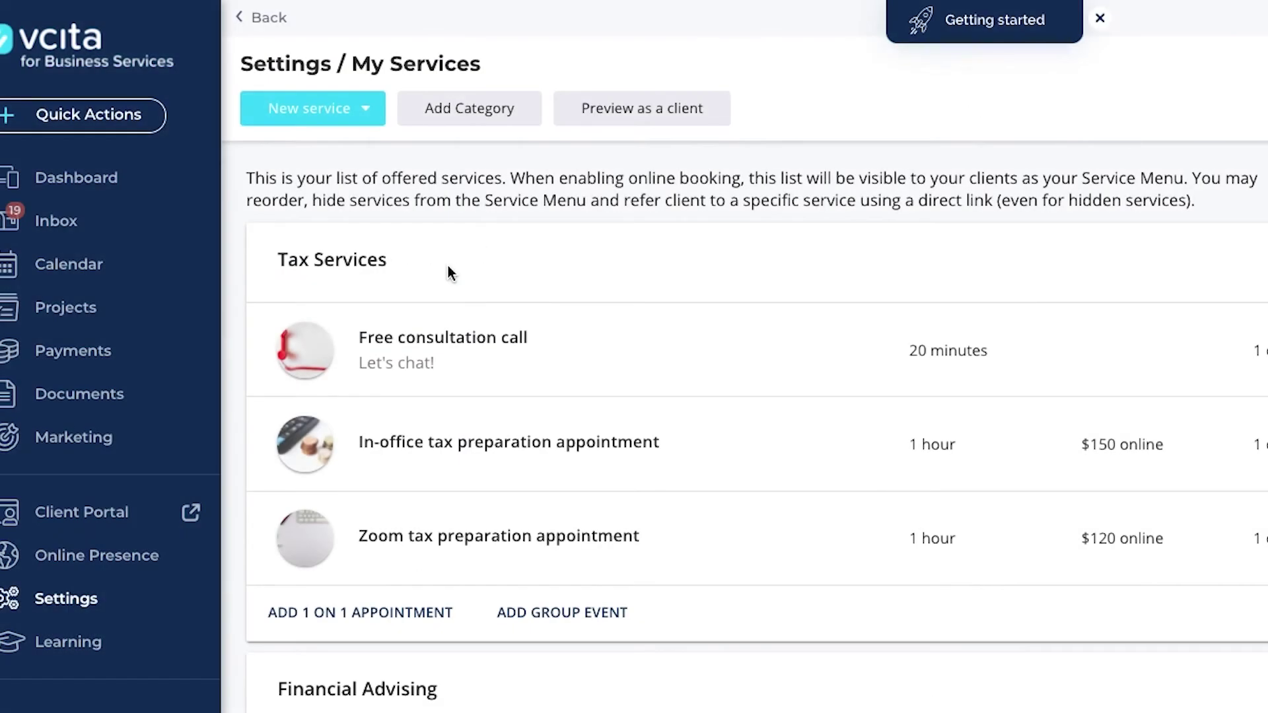
# Start a group event named 'Building a Retirement Plan' with a maximum of 100 attendees.
pyautogui.click(355, 120)
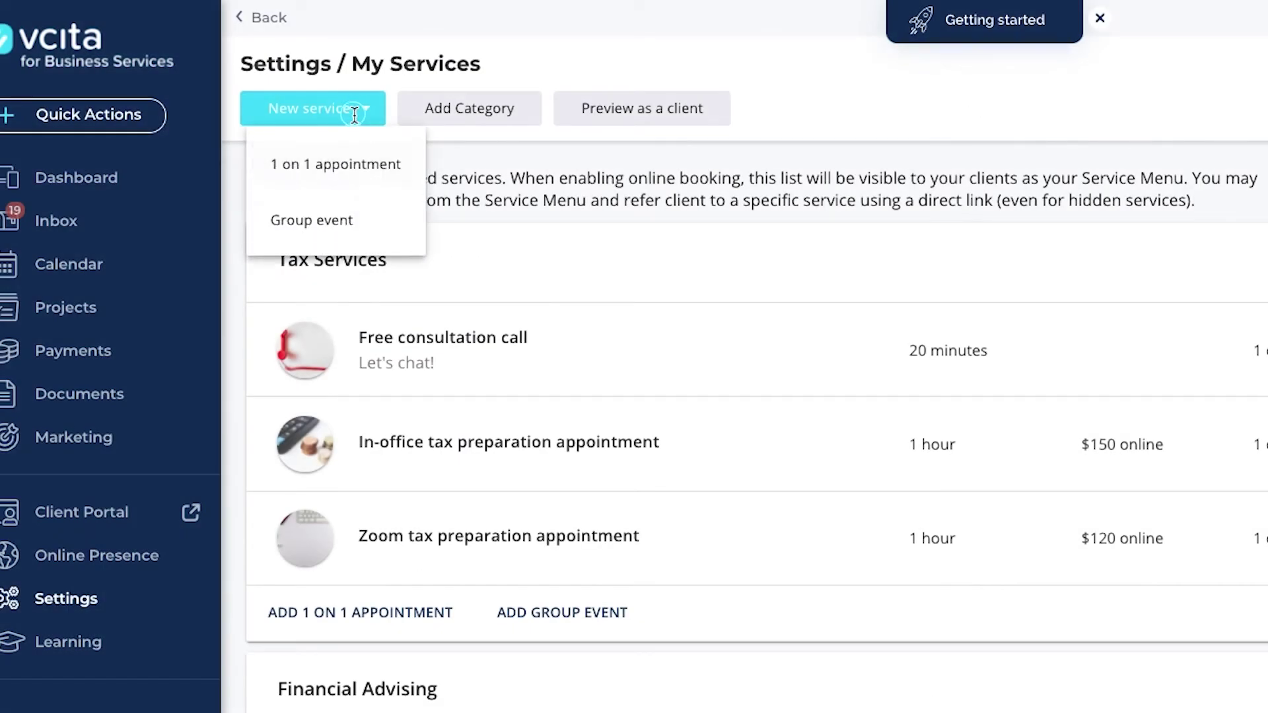
pyautogui.click(363, 217)
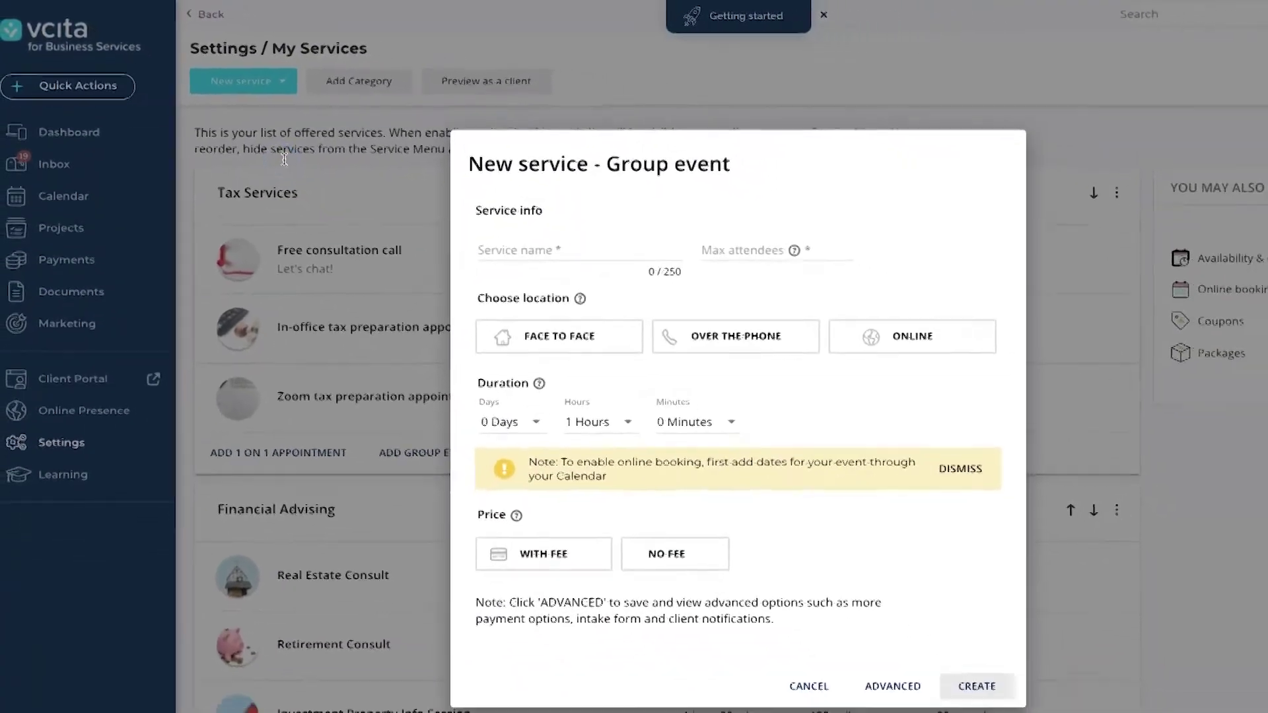
pyautogui.click(440, 210)
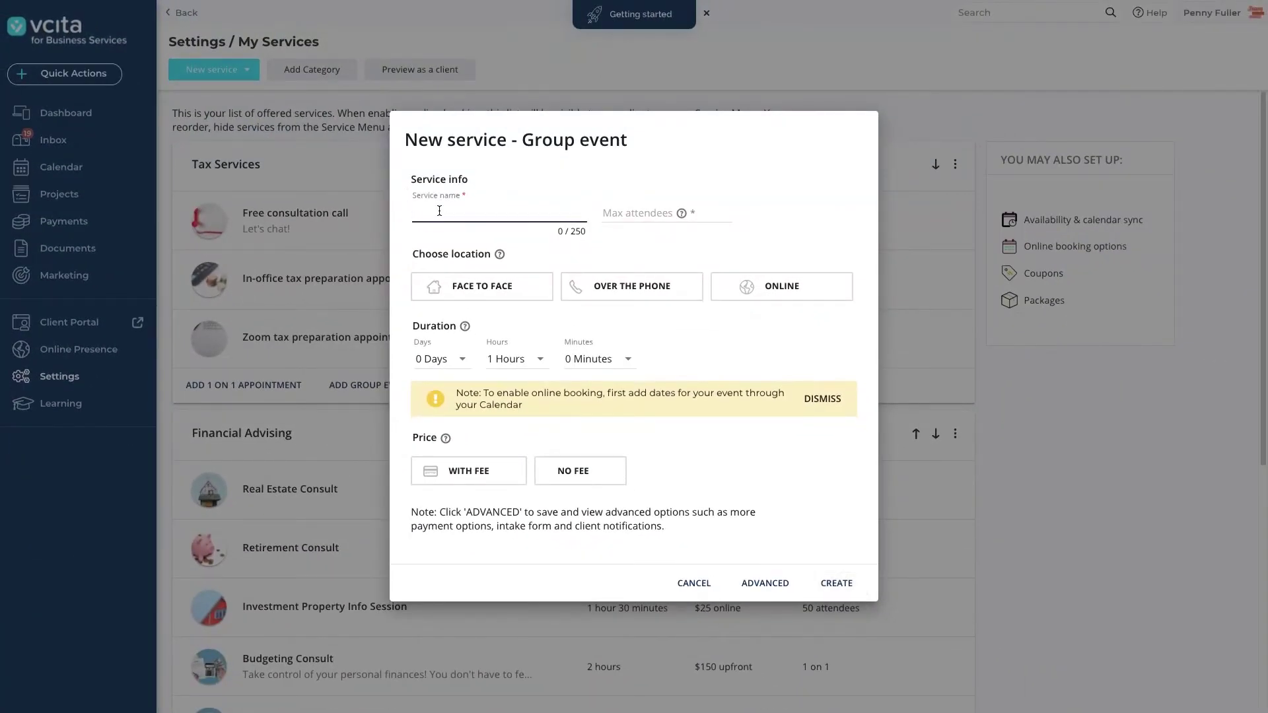
pyautogui.write('Building a R')
pyautogui.write('etirement Plan')
pyautogui.click(621, 211)
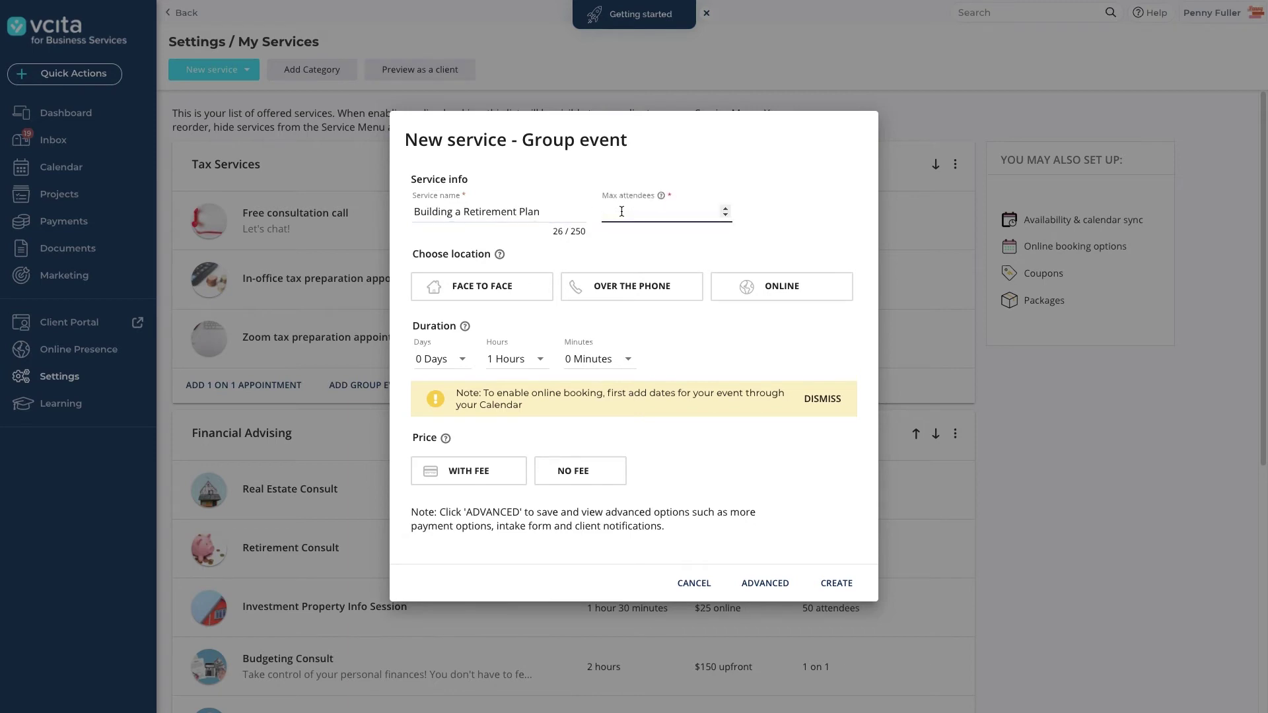
pyautogui.write('100')
# Make the event online (Zoom), 2 hours long and free, and create it.
pyautogui.click(745, 282)
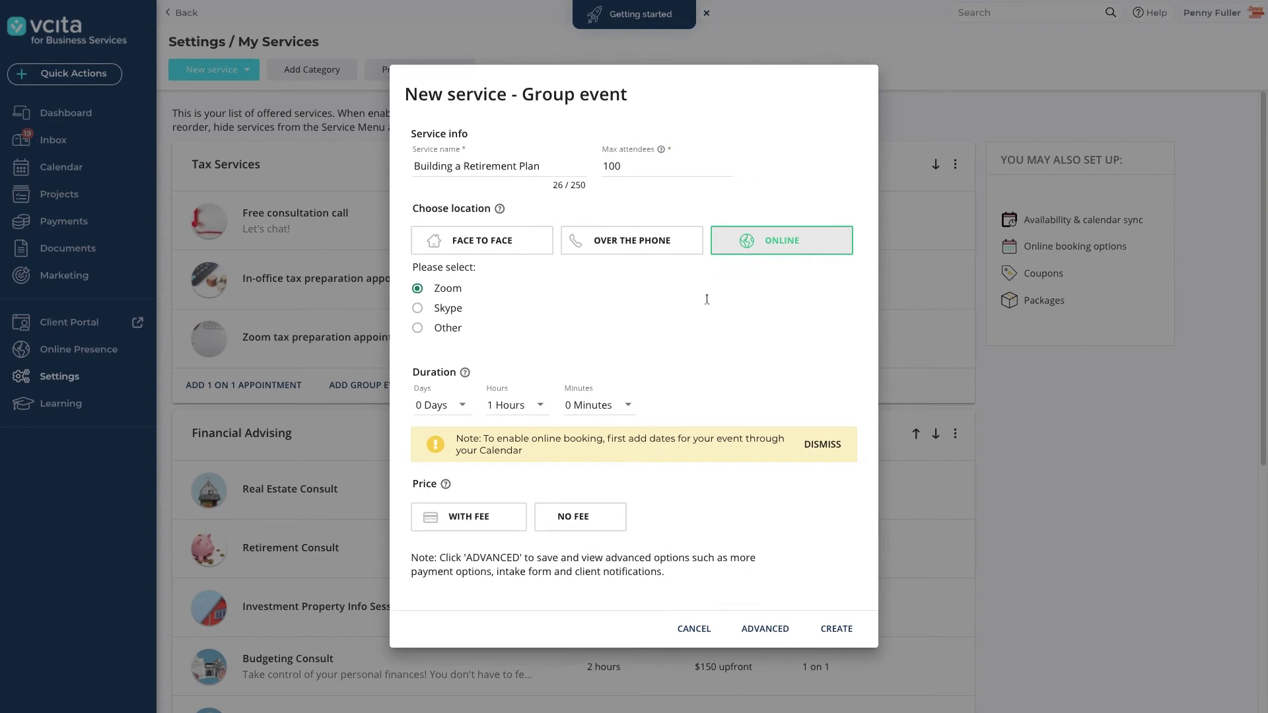
pyautogui.click(539, 413)
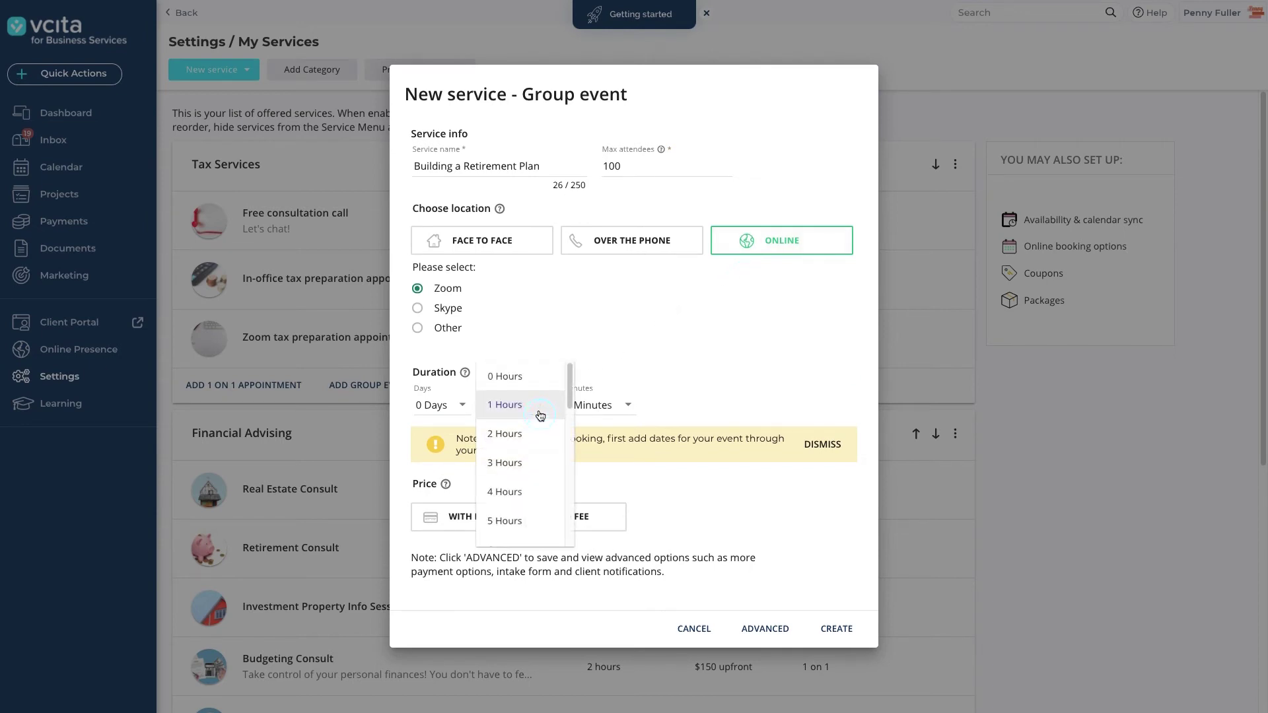
pyautogui.click(538, 435)
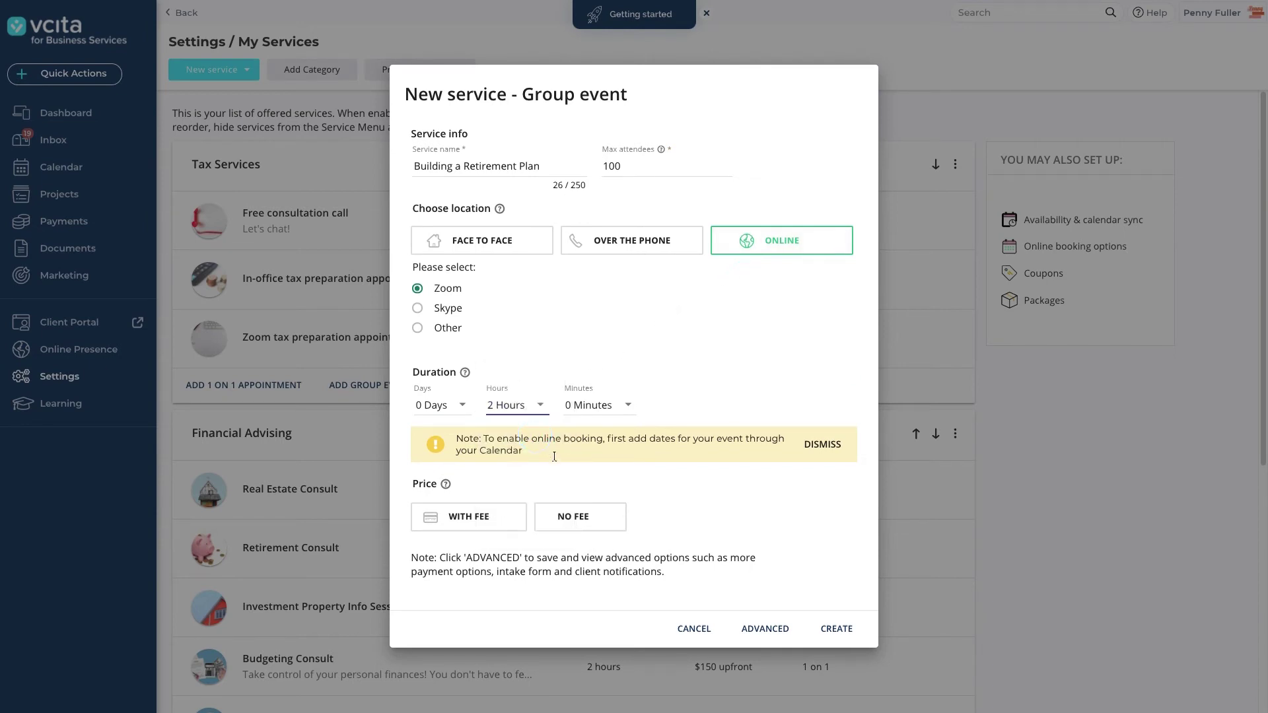
pyautogui.click(588, 521)
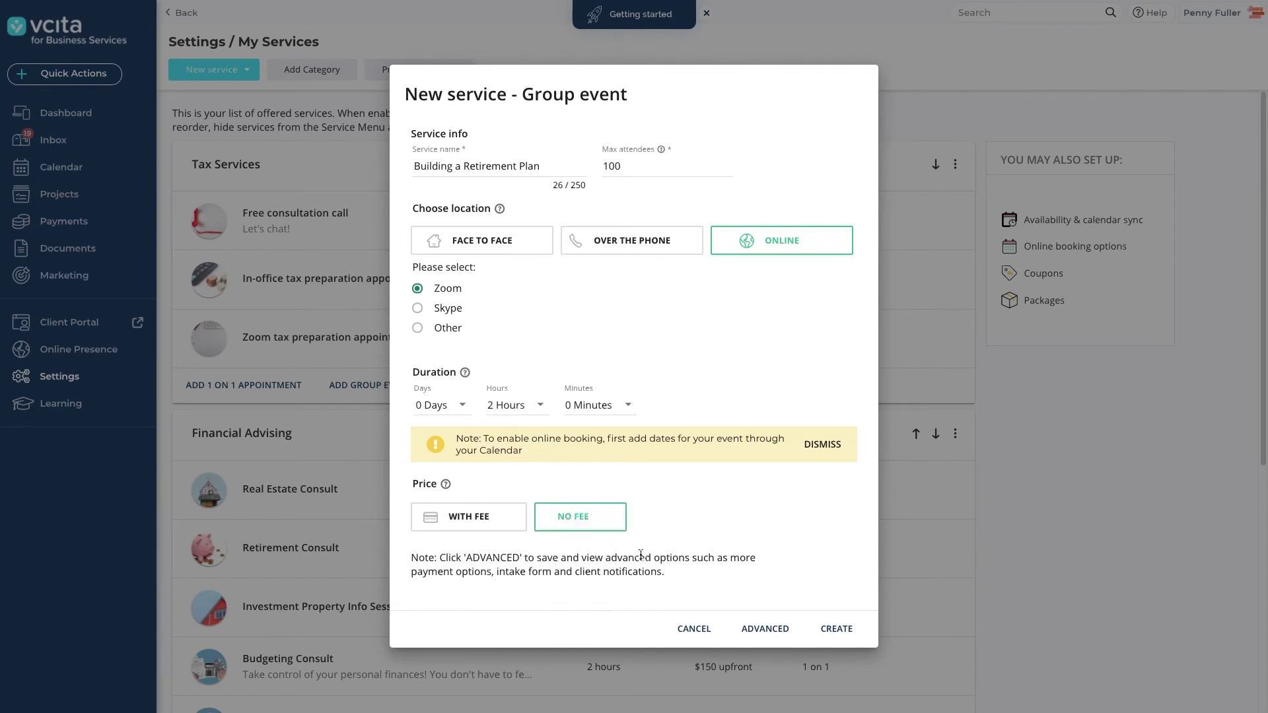
pyautogui.click(835, 628)
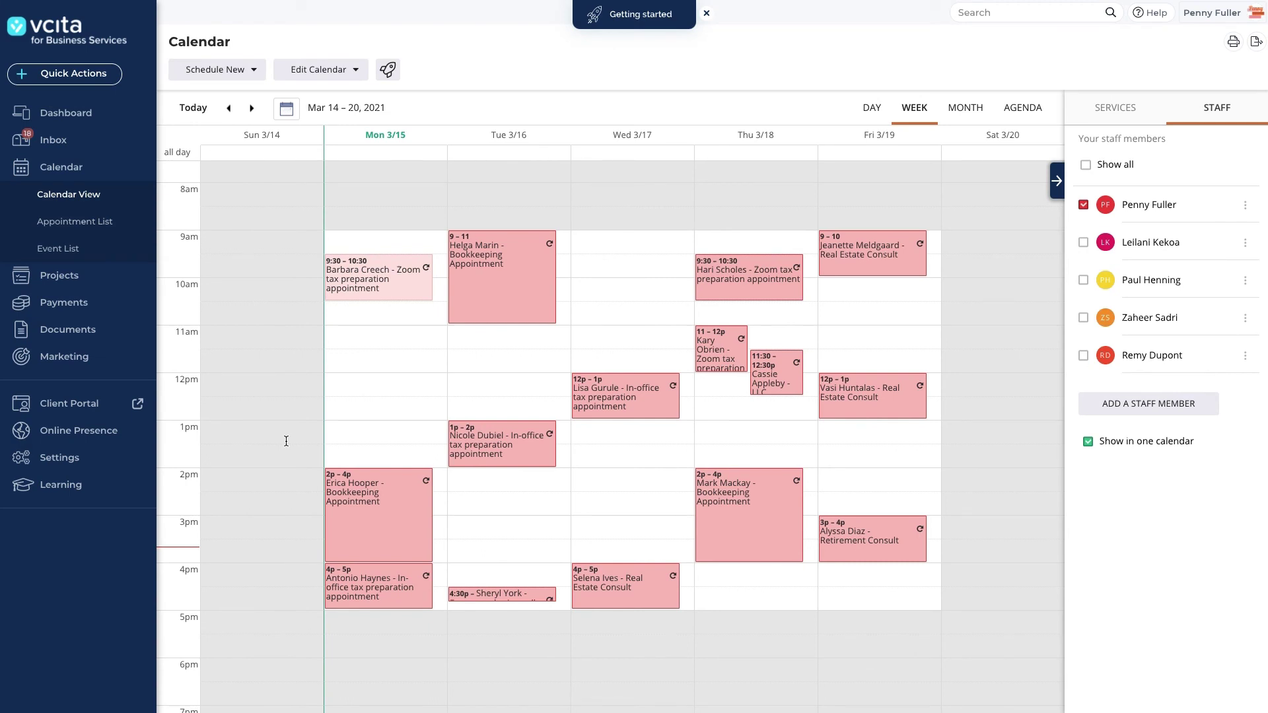
pyautogui.click(533, 534)
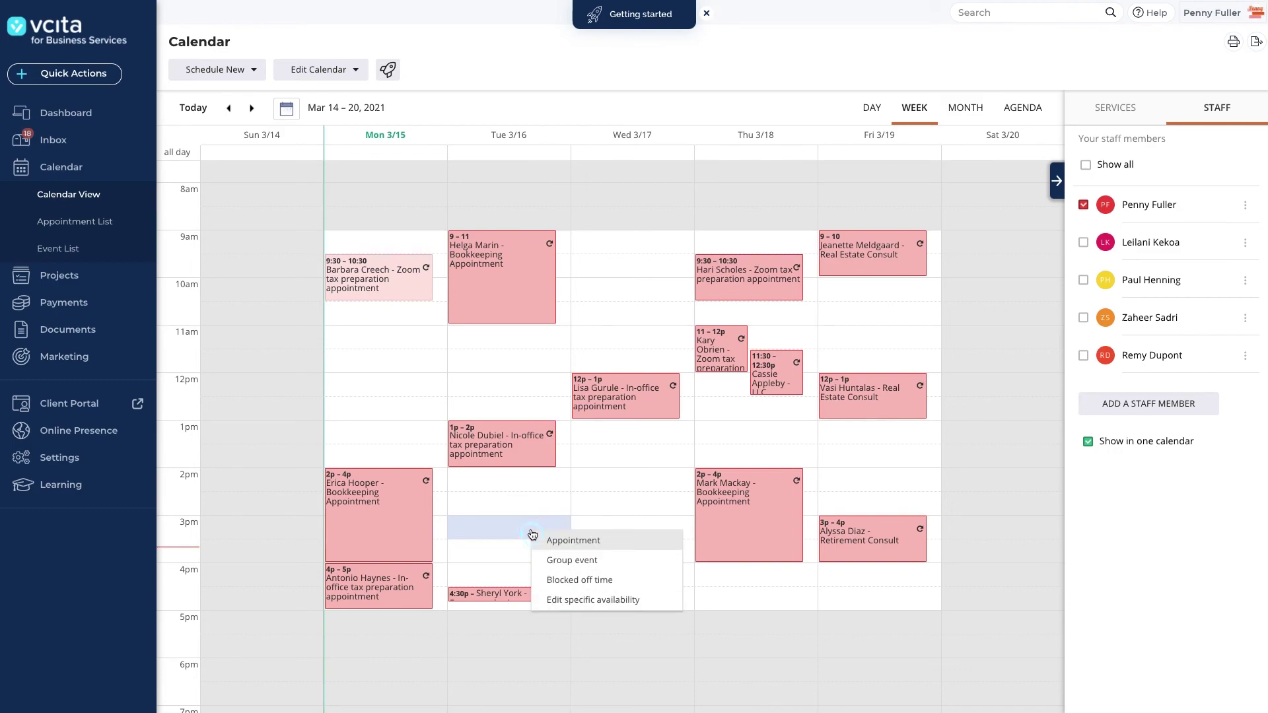
pyautogui.click(558, 560)
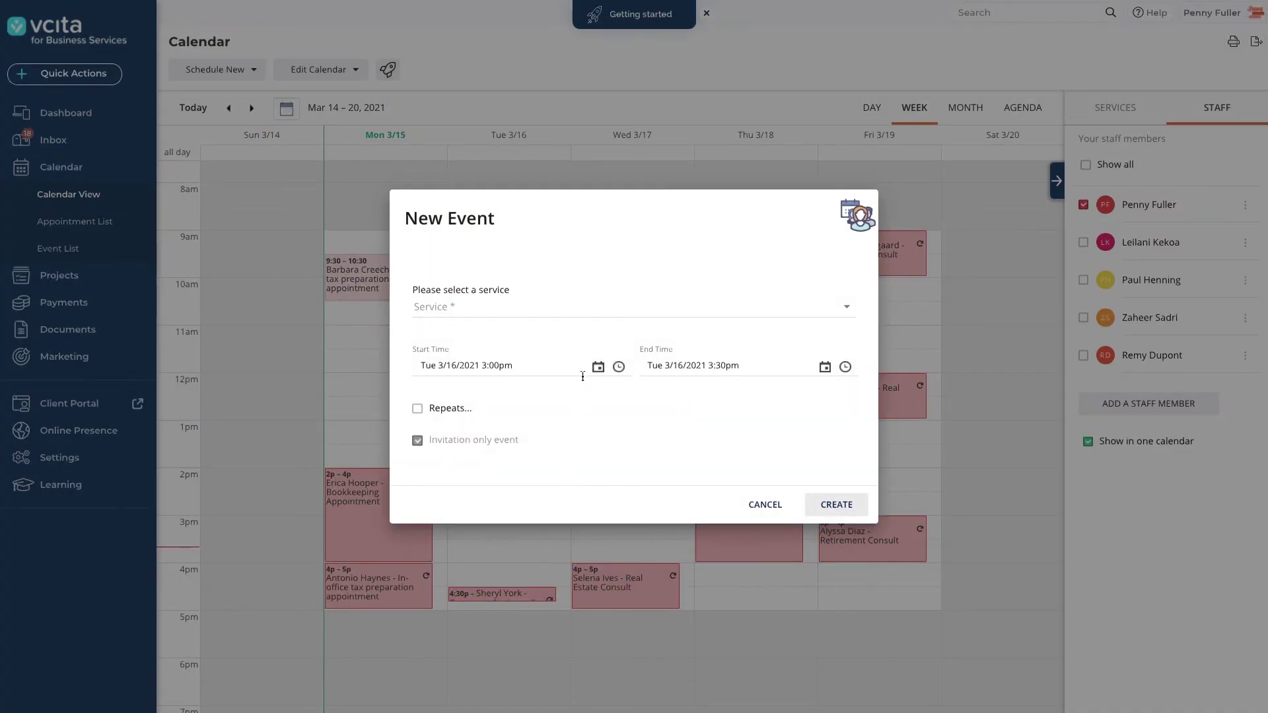
pyautogui.click(589, 315)
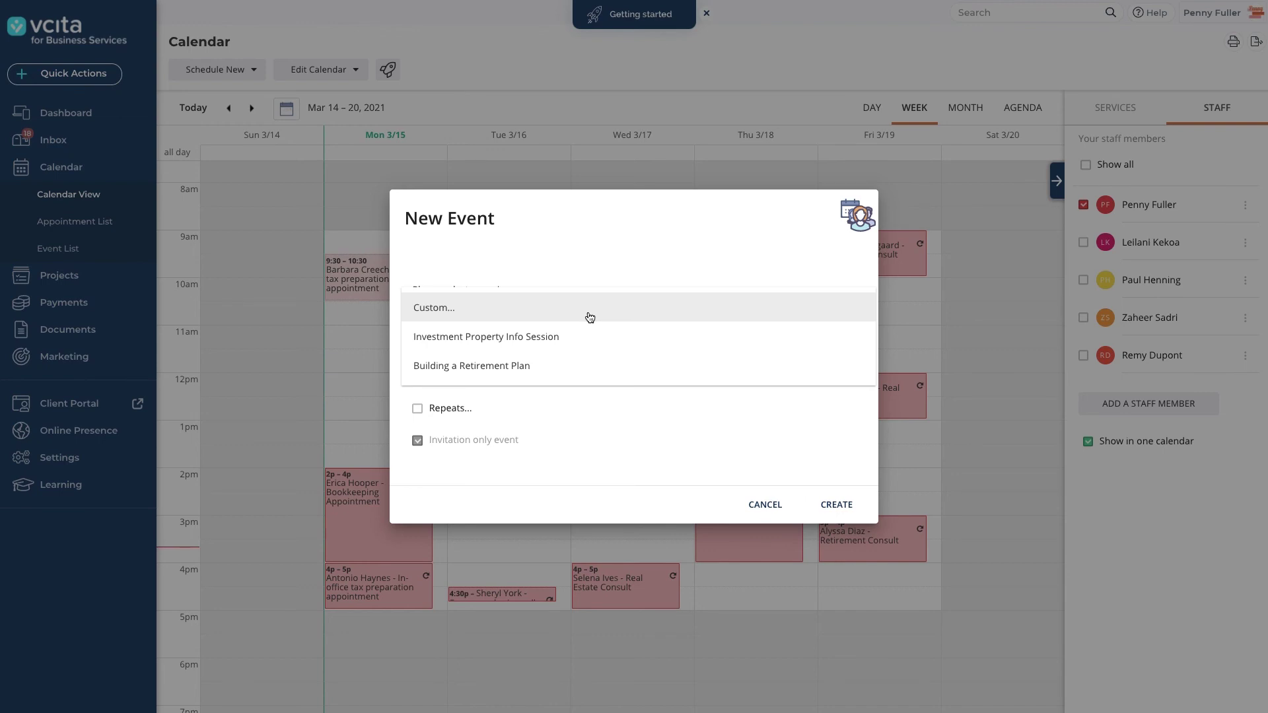
pyautogui.click(582, 368)
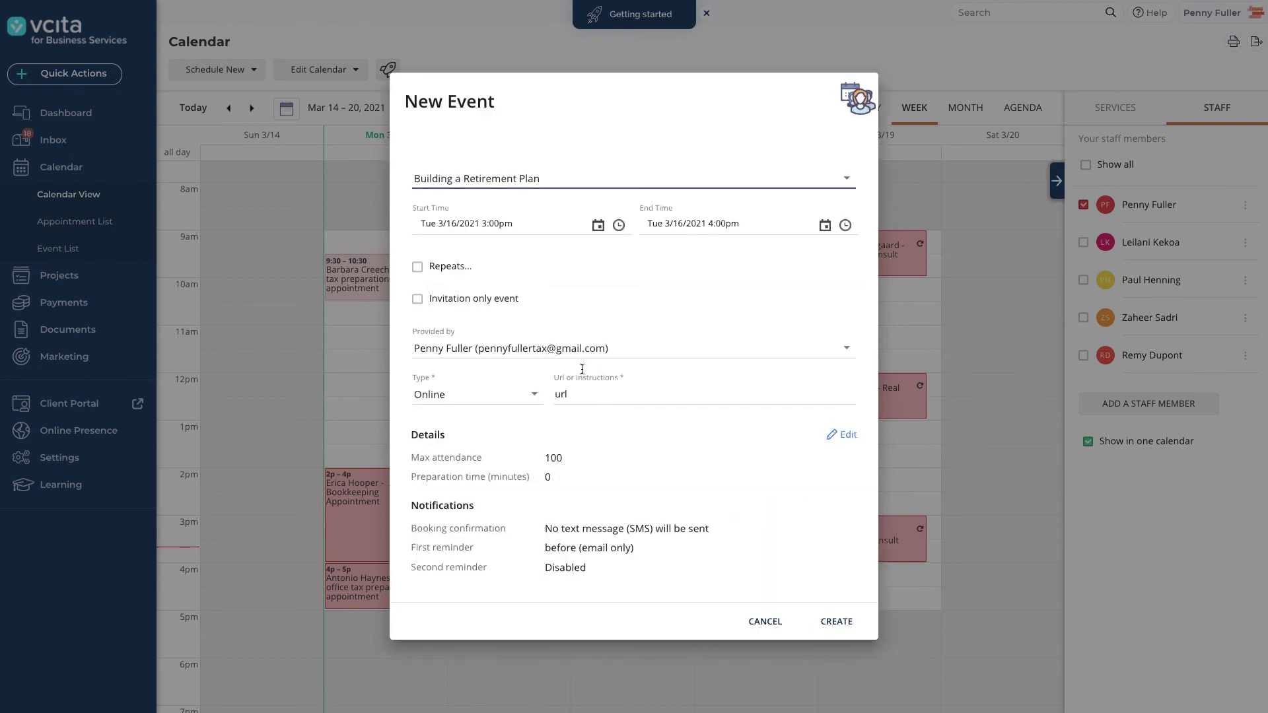
pyautogui.click(586, 350)
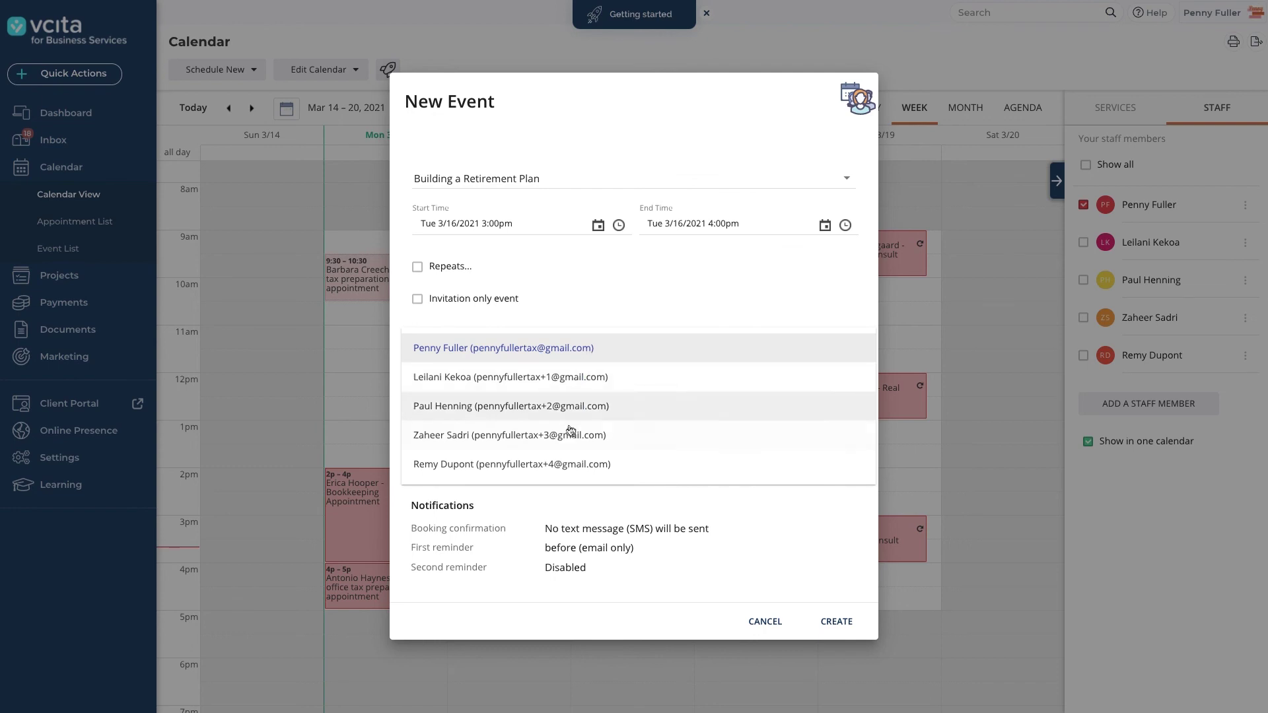
pyautogui.click(568, 434)
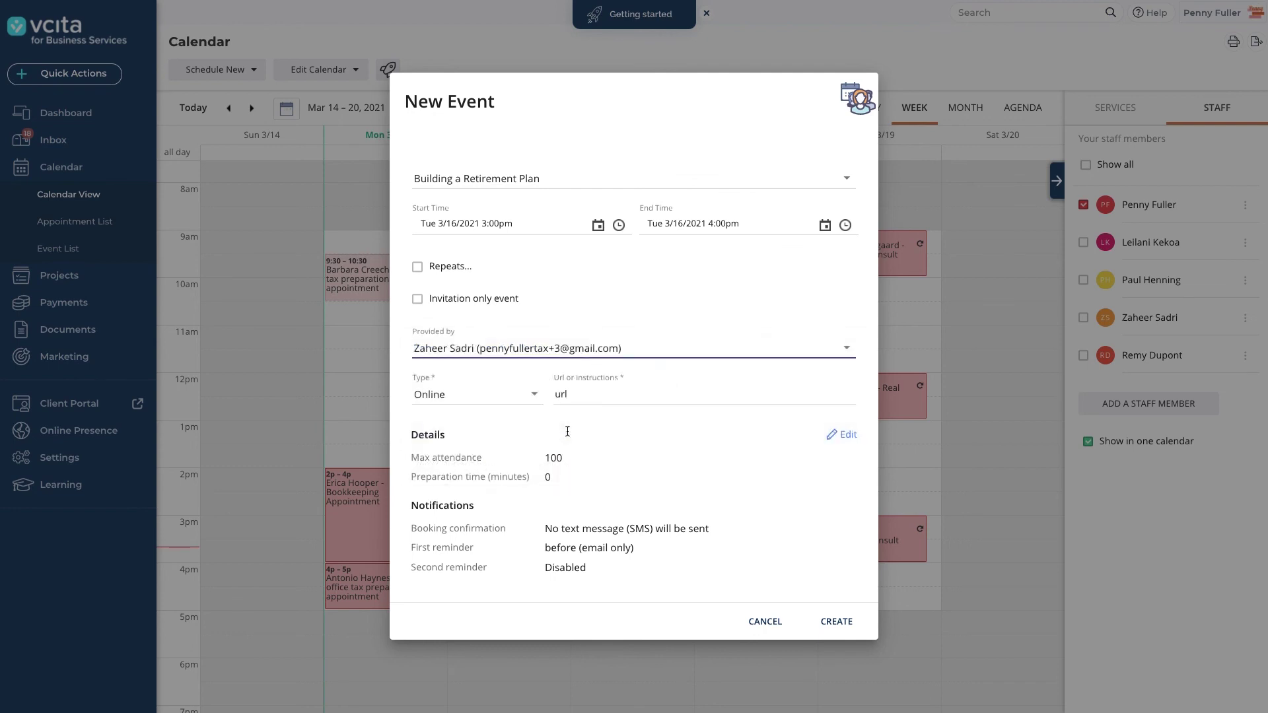
pyautogui.click(837, 623)
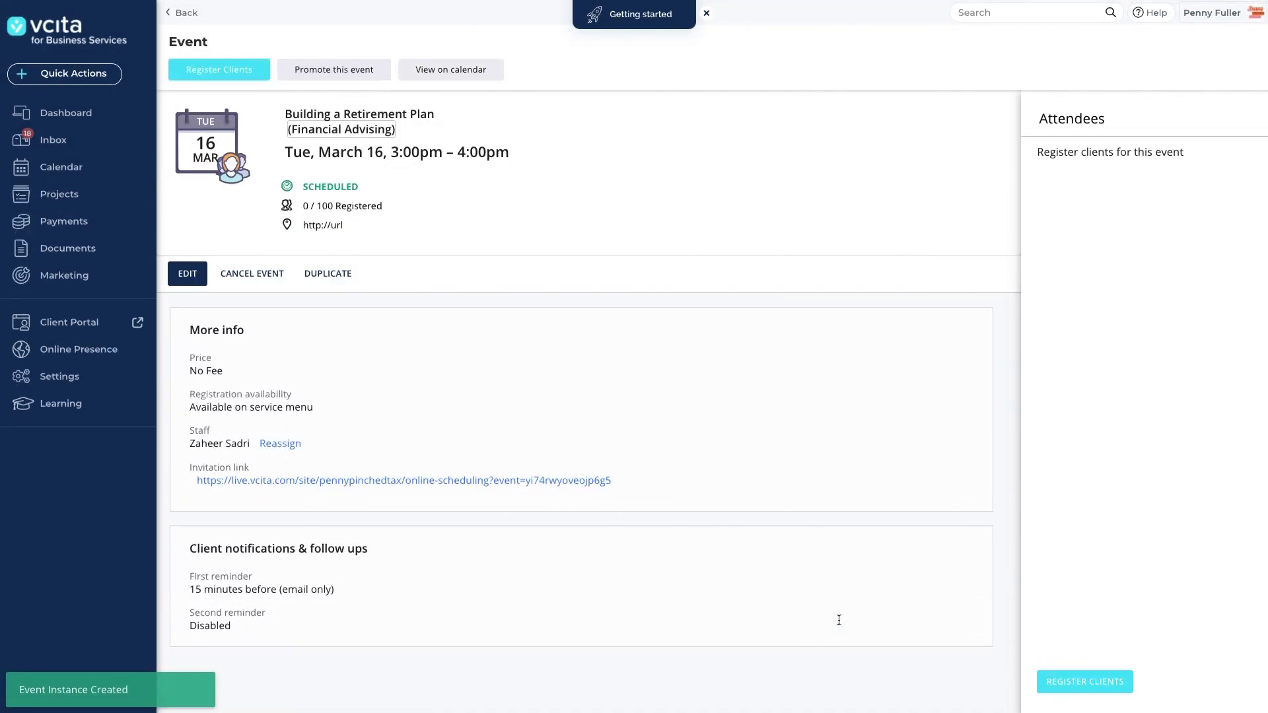
# Scroll My Services down to Building a Retirement Plan under Financial Advising.
pyautogui.scroll(-1, 988, 198)
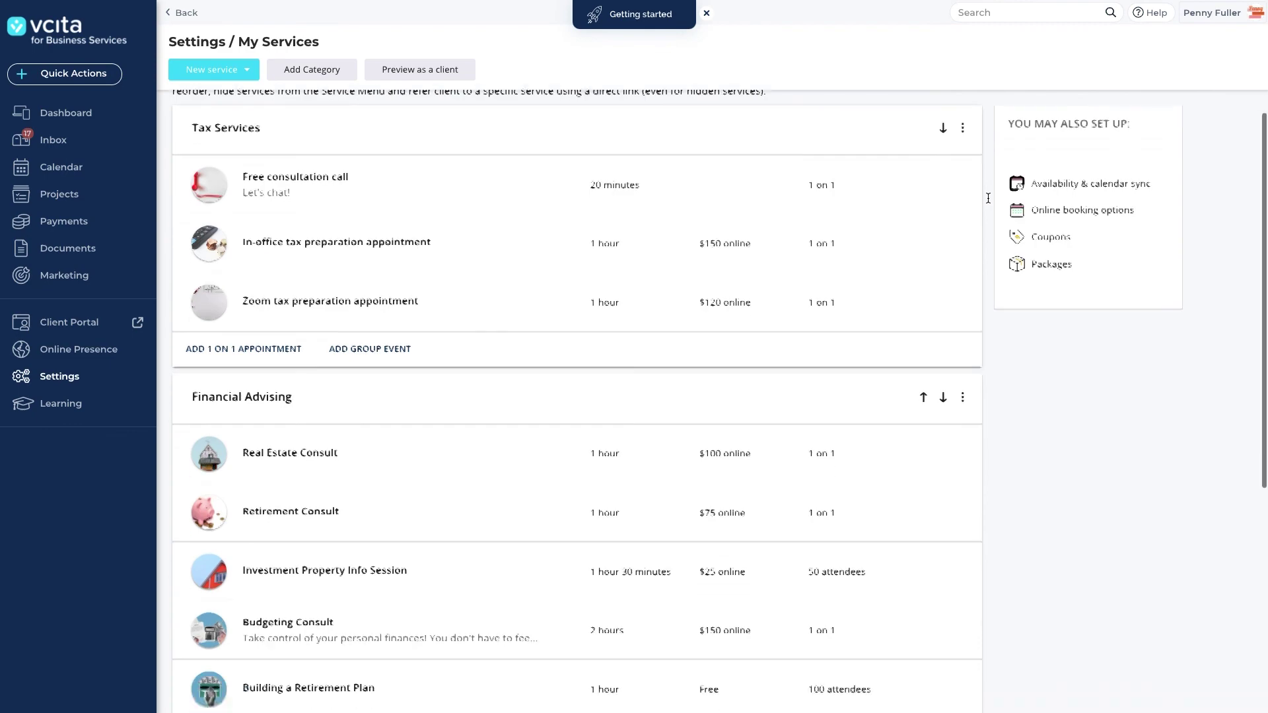
pyautogui.scroll(-1, 988, 198)
pyautogui.scroll(-1, 989, 198)
pyautogui.scroll(-1, 988, 198)
pyautogui.scroll(-1, 989, 198)
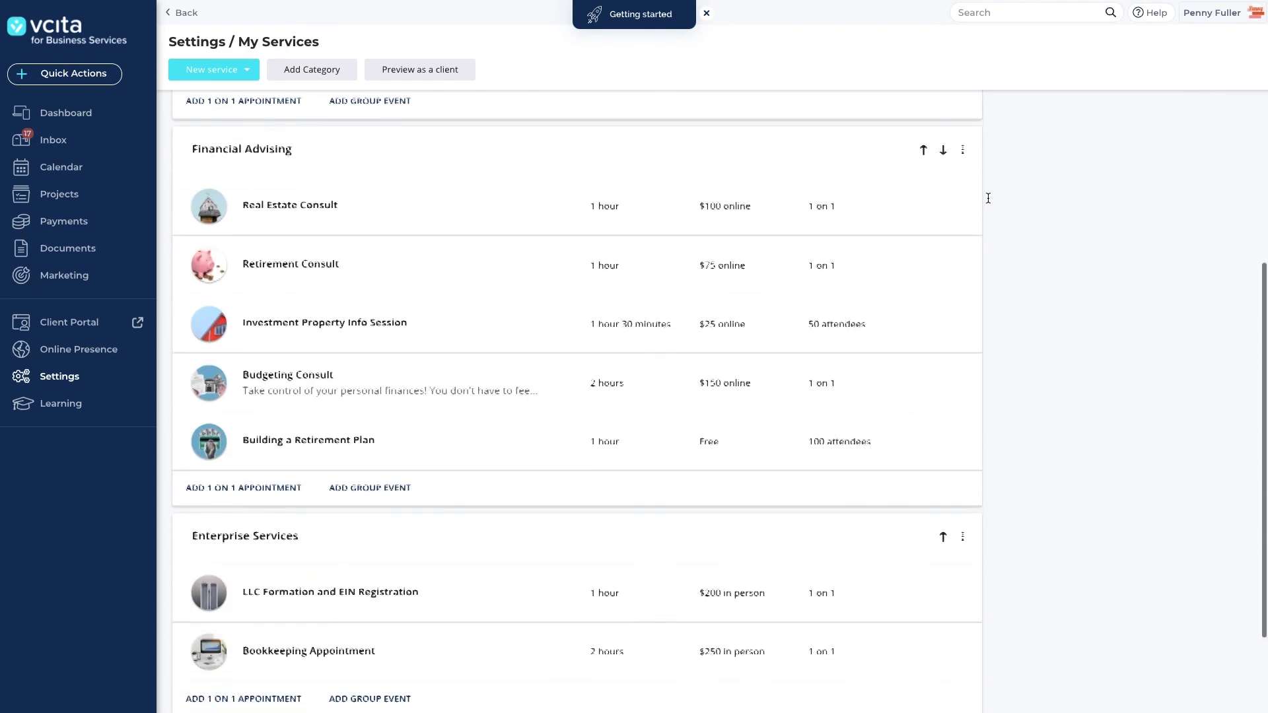